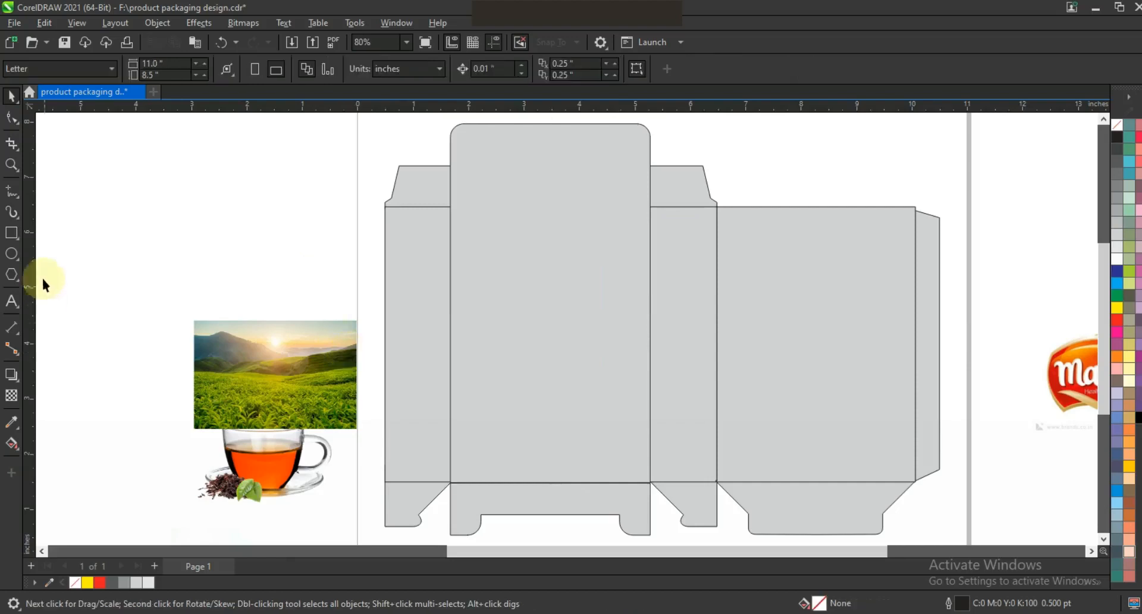
# - Draw a rectangular band about 9.7 in wide across the upper edge of the box panels and shorten it to about 0.725 in high
pyautogui.click(11, 232)
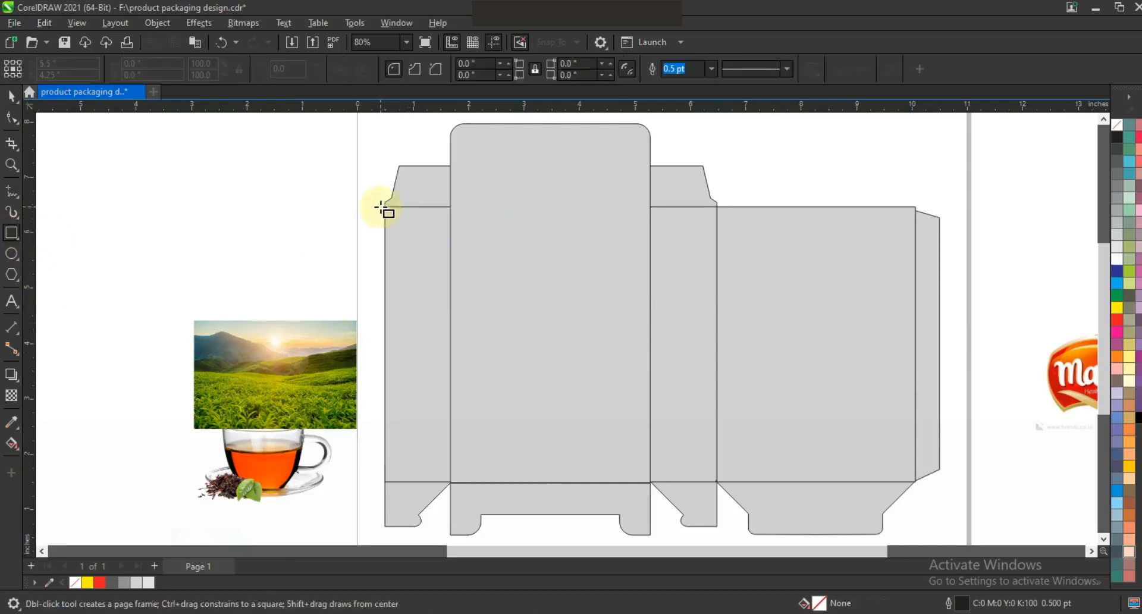
pyautogui.moveTo(830, 275); pyautogui.dragTo(921, 289)
pyautogui.click(11, 95)
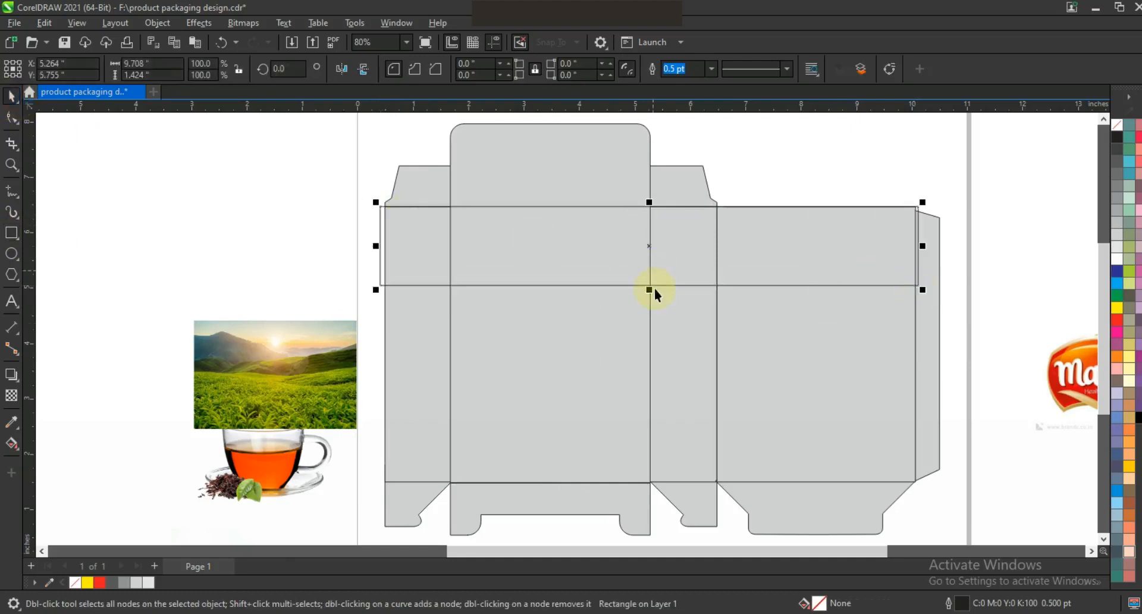
pyautogui.moveTo(649, 290); pyautogui.dragTo(643, 247)
# - Align the band's left edge with the left side panel and narrow it to about 9.56 in, ending at the back panel's right edge
pyautogui.keyDown('shift'); pyautogui.click(417, 305); pyautogui.keyUp('shift')
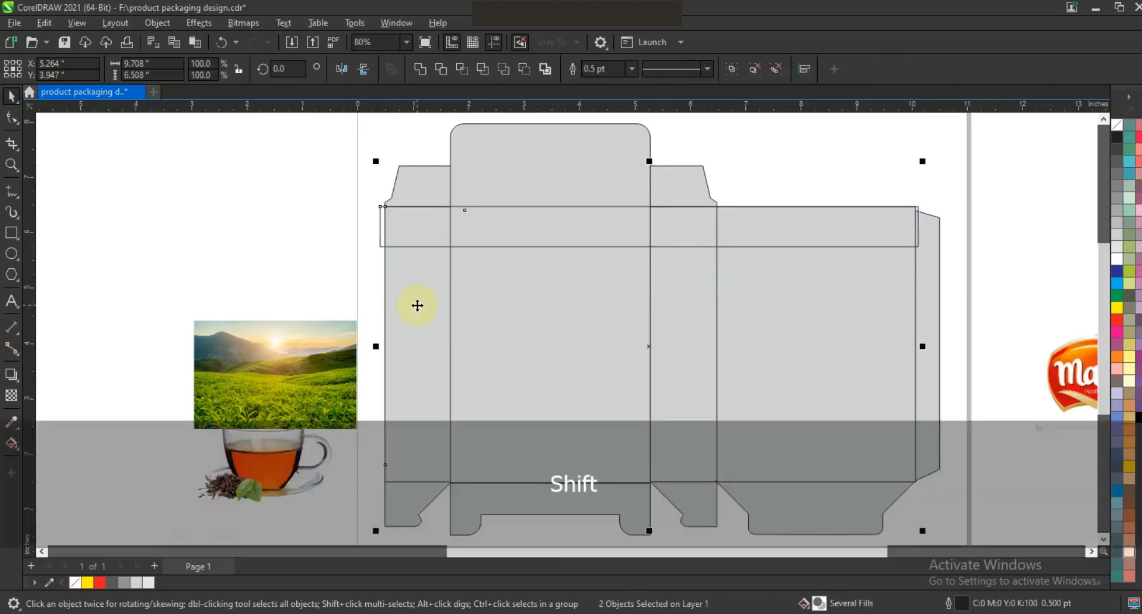
pyautogui.press('l')
pyautogui.click(555, 241)
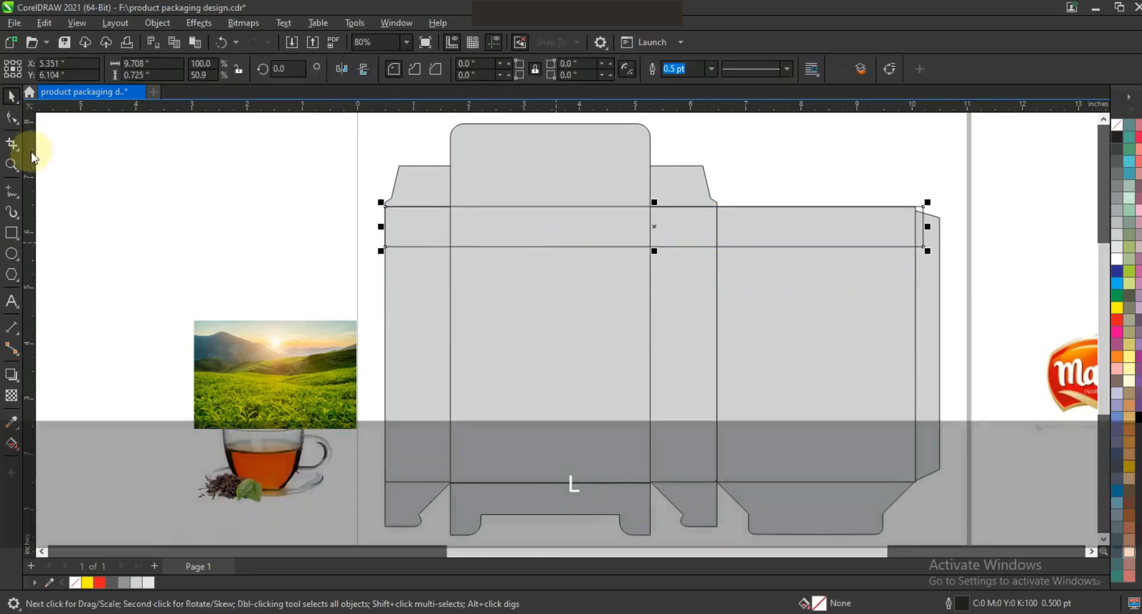
pyautogui.click(11, 164)
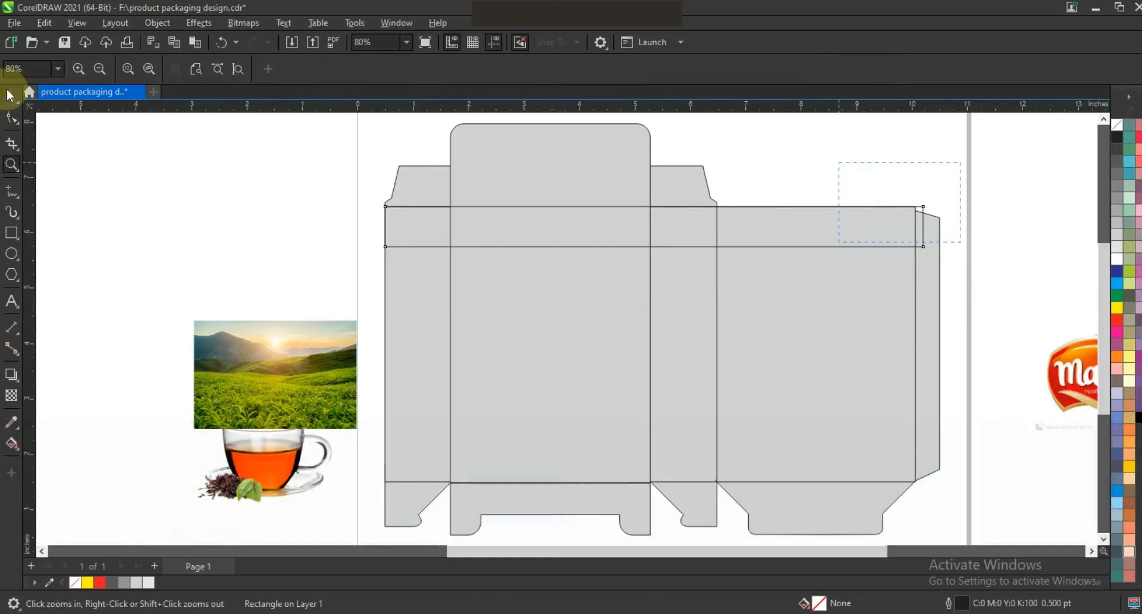
pyautogui.click(12, 96)
pyautogui.moveTo(621, 382); pyautogui.dragTo(601, 353)
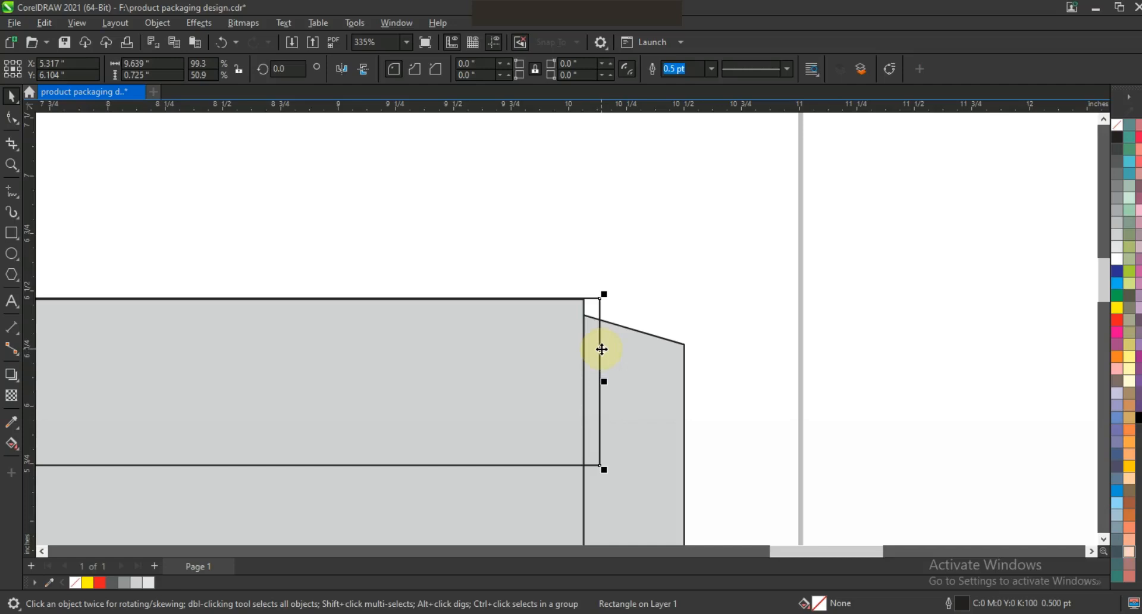
pyautogui.moveTo(604, 386); pyautogui.dragTo(585, 381)
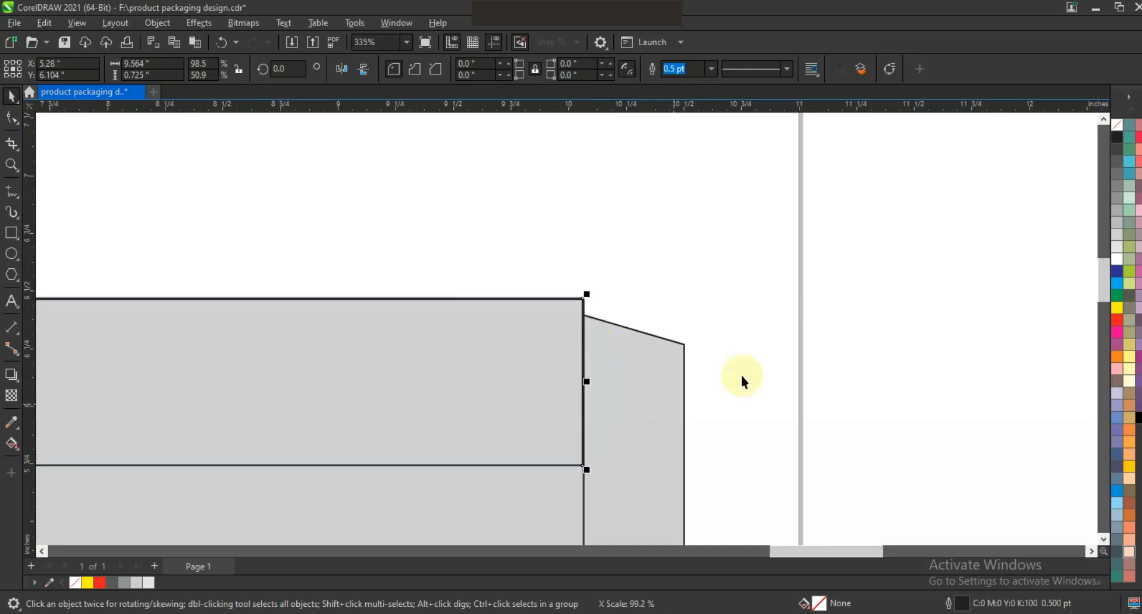
pyautogui.hotkey('shift', 'F2')
pyautogui.press('F3')
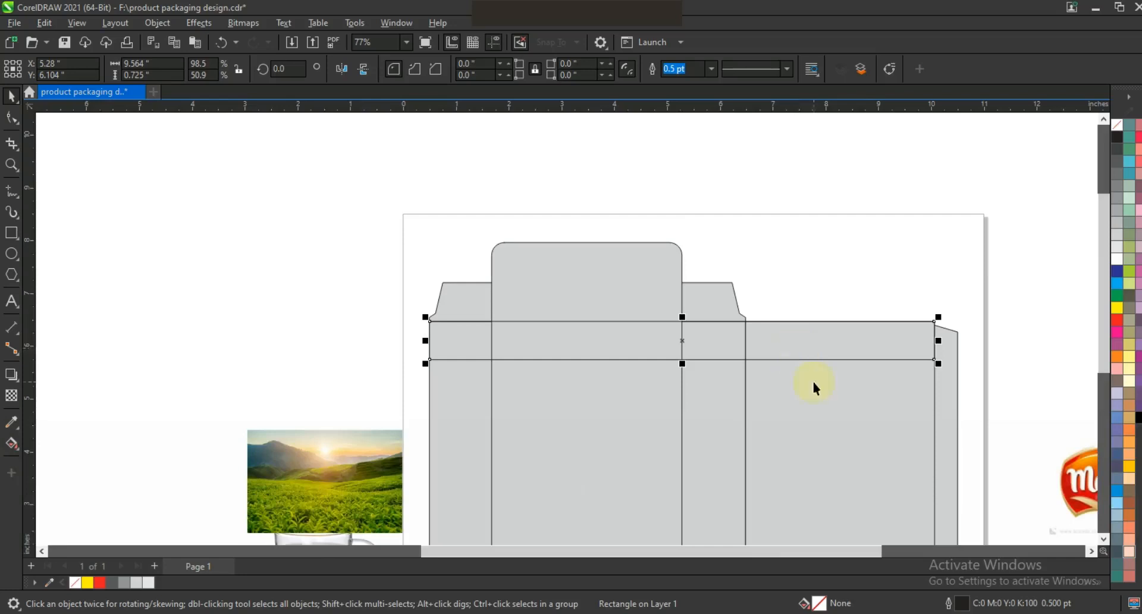
# - Fill the band with a dark green of C97 M38 Y100 K40
pyautogui.click(1117, 297)
pyautogui.click(11, 443)
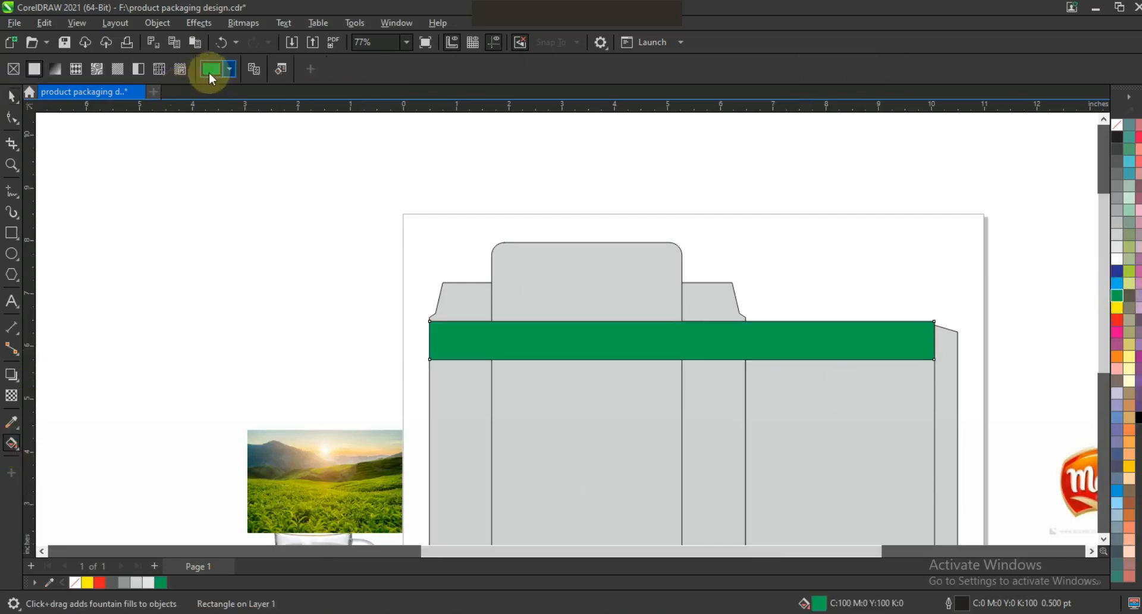
pyautogui.click(209, 70)
pyautogui.click(217, 100)
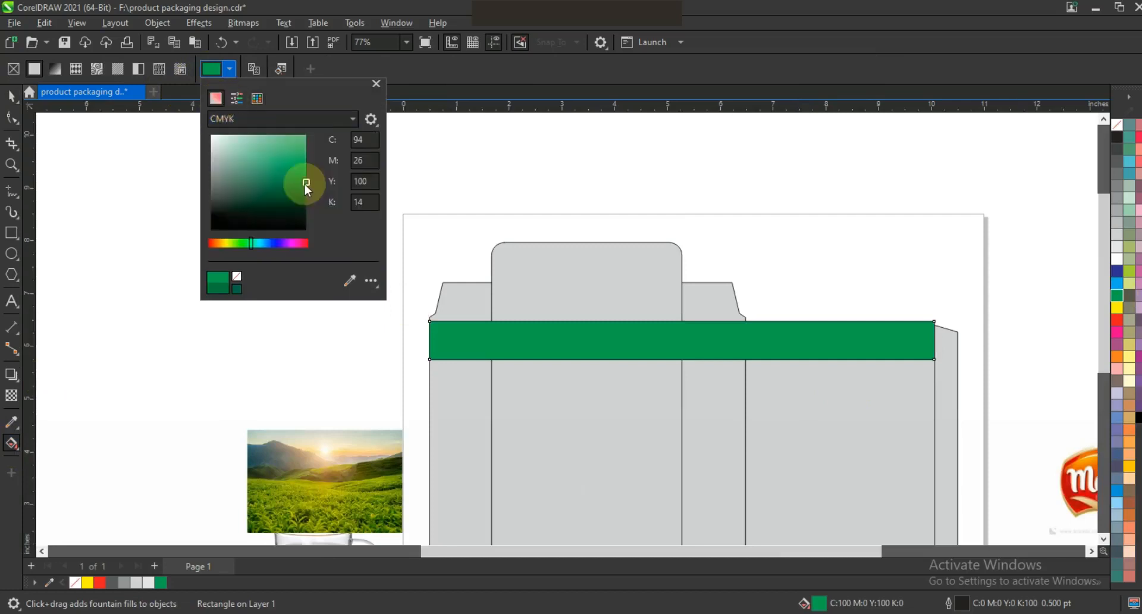
pyautogui.moveTo(305, 183); pyautogui.dragTo(302, 198)
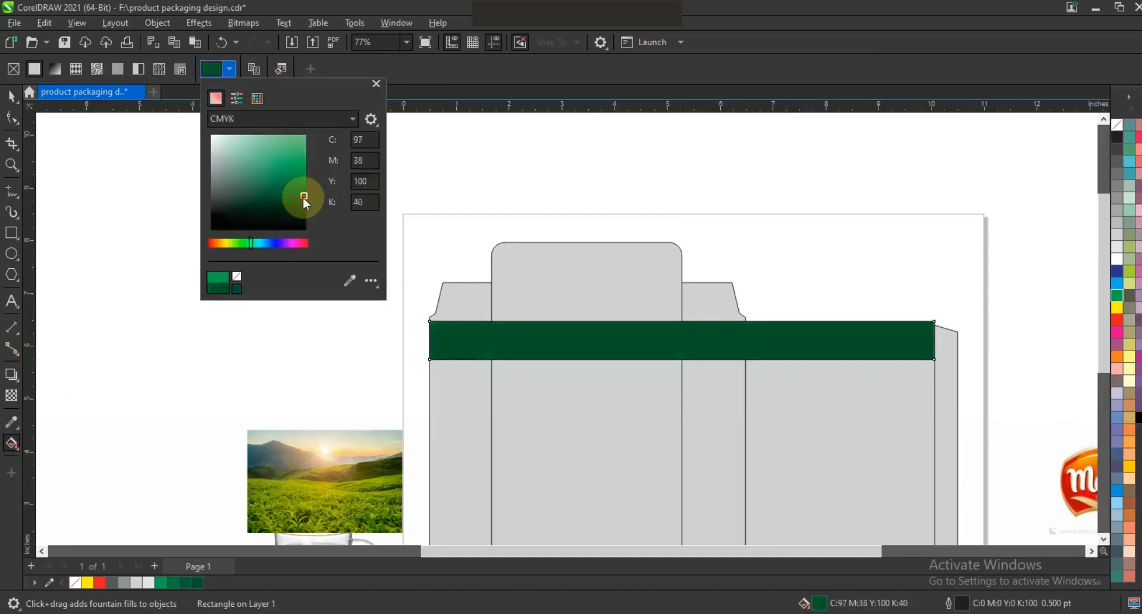
pyautogui.click(10, 95)
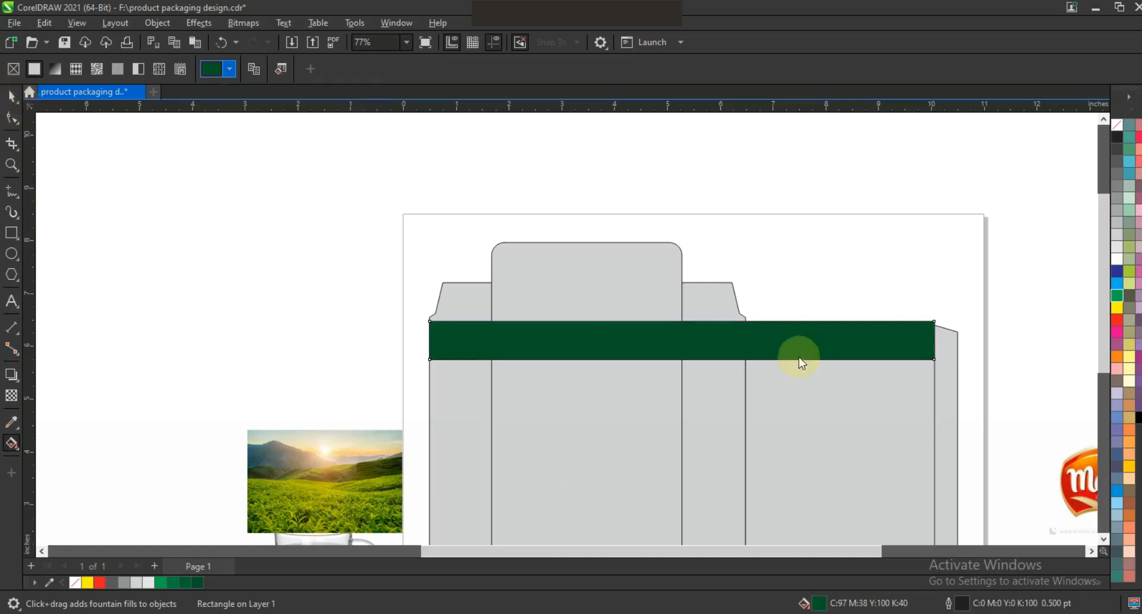
pyautogui.click(9, 94)
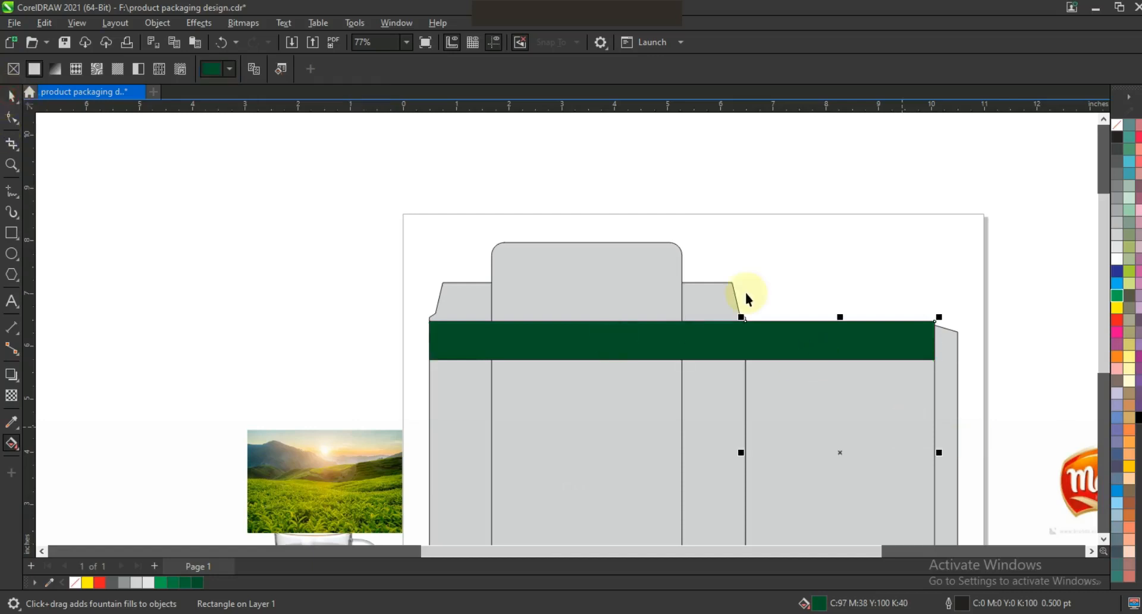
# - Apply a vertical fountain fill to the front panel, running from green (C100 M0 Y100 K0) at its upper end to yellow at its lower end
pyautogui.press('F2')
pyautogui.press('F3')
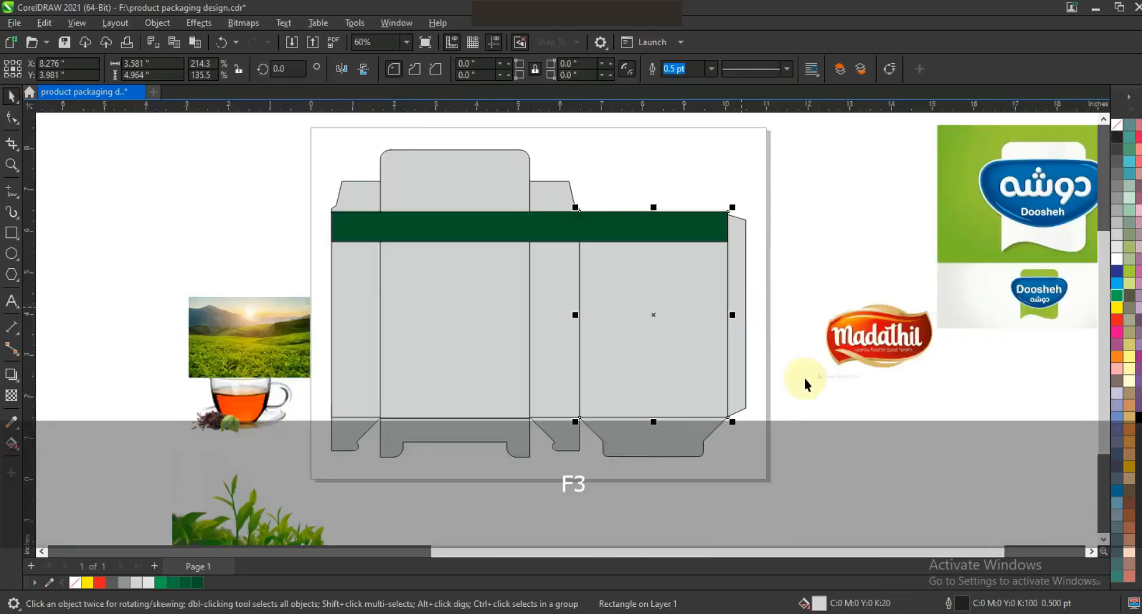
pyautogui.click(466, 357)
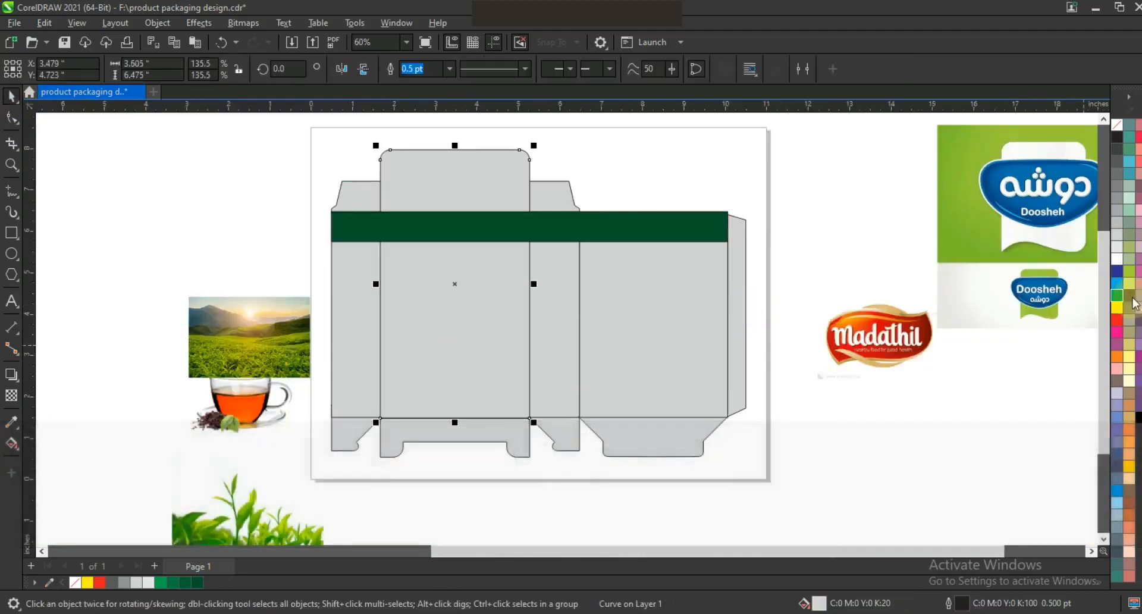
pyautogui.click(1117, 297)
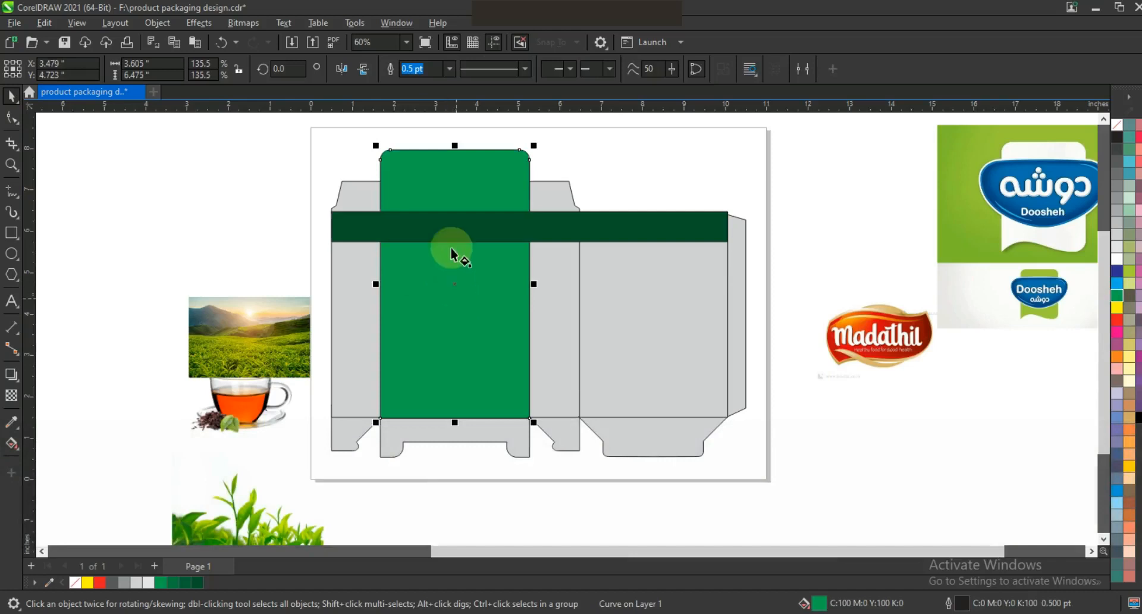
pyautogui.press('g')
pyautogui.moveTo(452, 337); pyautogui.dragTo(454, 369)
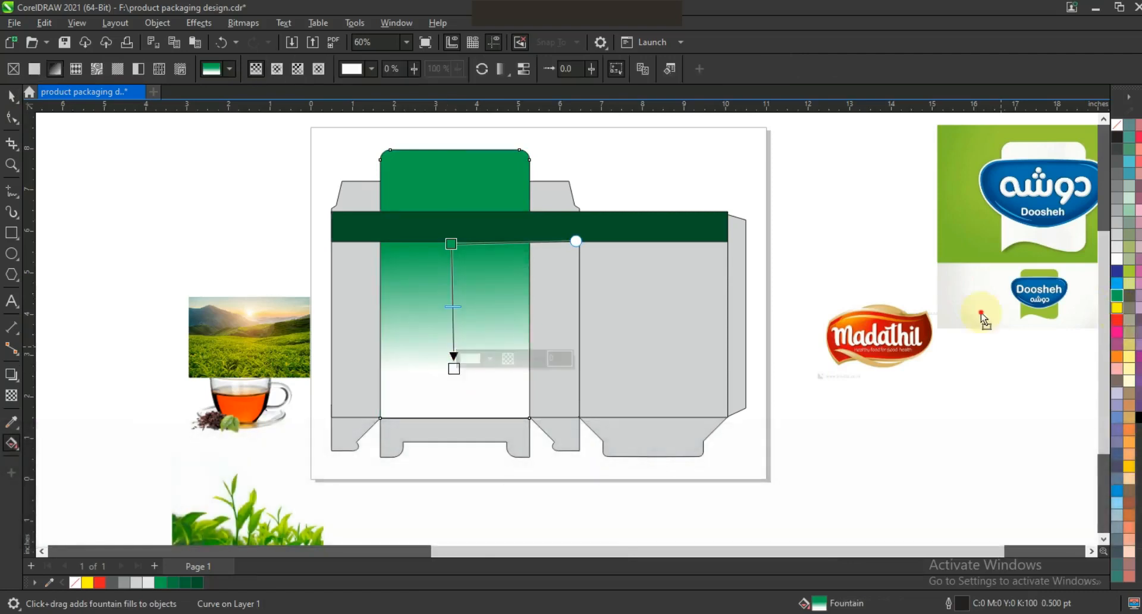
pyautogui.click(453, 368)
pyautogui.moveTo(454, 369); pyautogui.dragTo(453, 382)
pyautogui.moveTo(451, 244); pyautogui.dragTo(451, 258)
pyautogui.moveTo(454, 382); pyautogui.dragTo(454, 376)
pyautogui.click(12, 96)
pyautogui.click(111, 222)
# - Fill the front panel's bottom flap with solid yellow
pyautogui.click(441, 433)
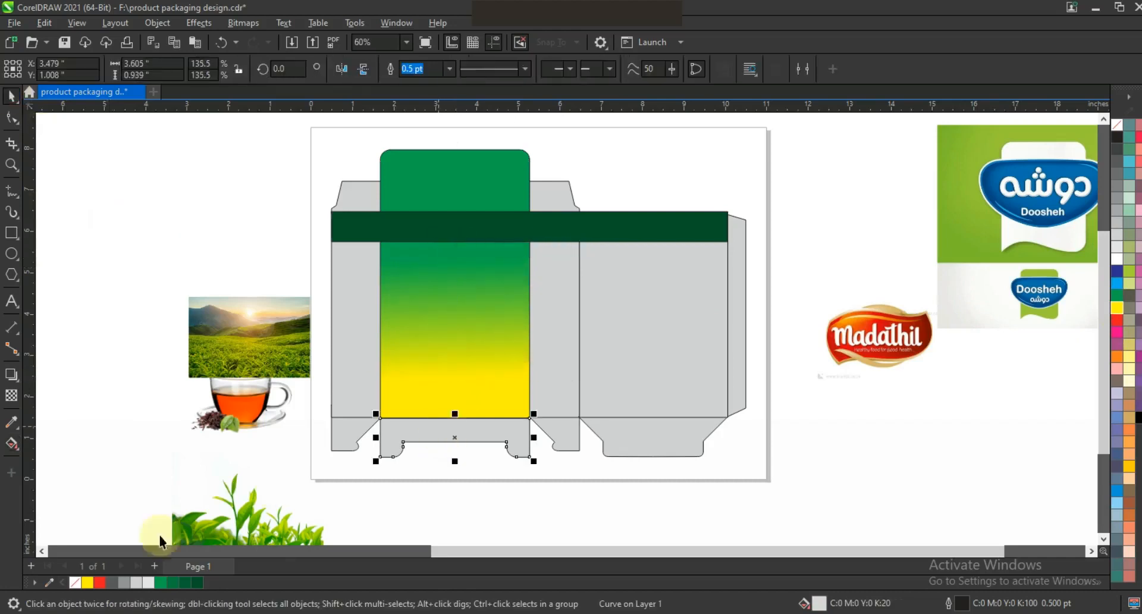
pyautogui.click(88, 582)
pyautogui.click(461, 500)
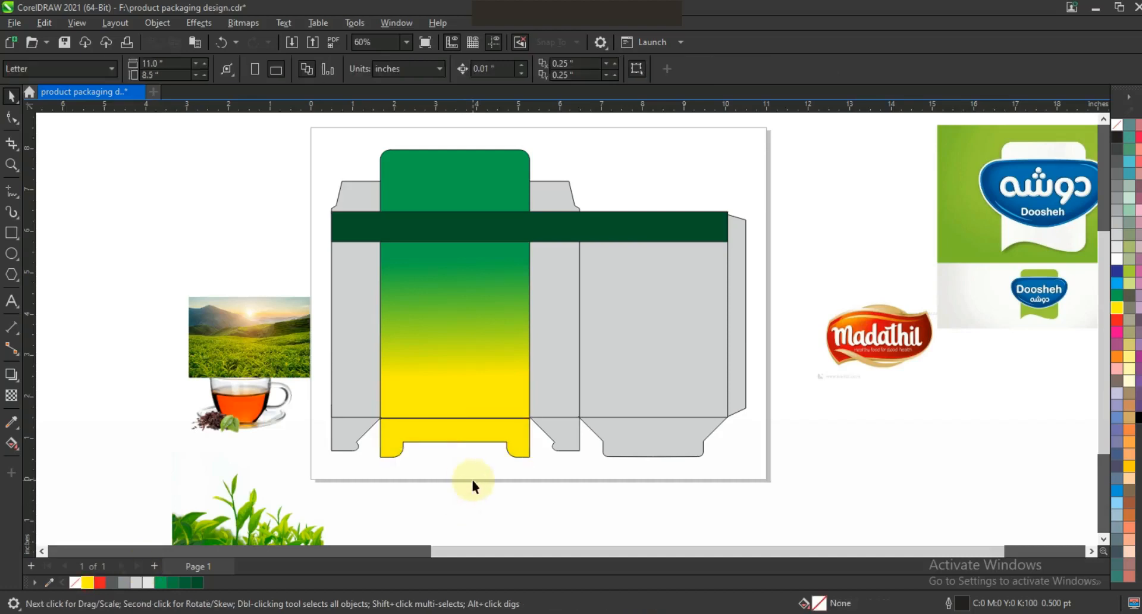
# - Copy the front panel's green-to-yellow fountain fill onto both side panels and the back panel
pyautogui.click(402, 344)
pyautogui.keyDown('shift'); pyautogui.click(672, 339); pyautogui.keyUp('shift')
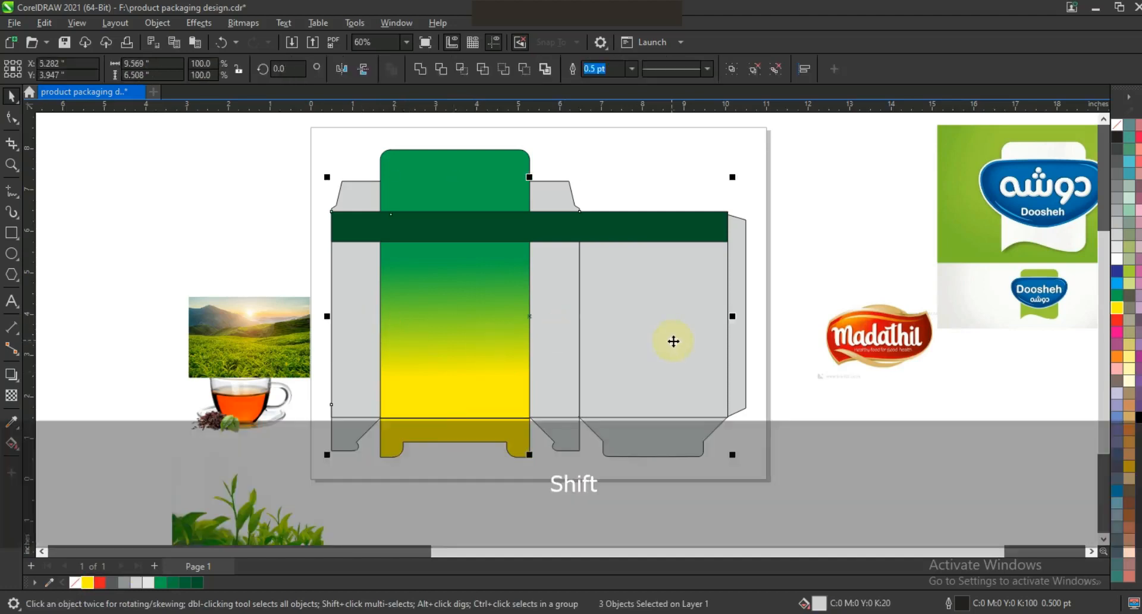
pyautogui.hotkey('ctrl', 'shift', 'a')
pyautogui.click(447, 296)
pyautogui.click(592, 339)
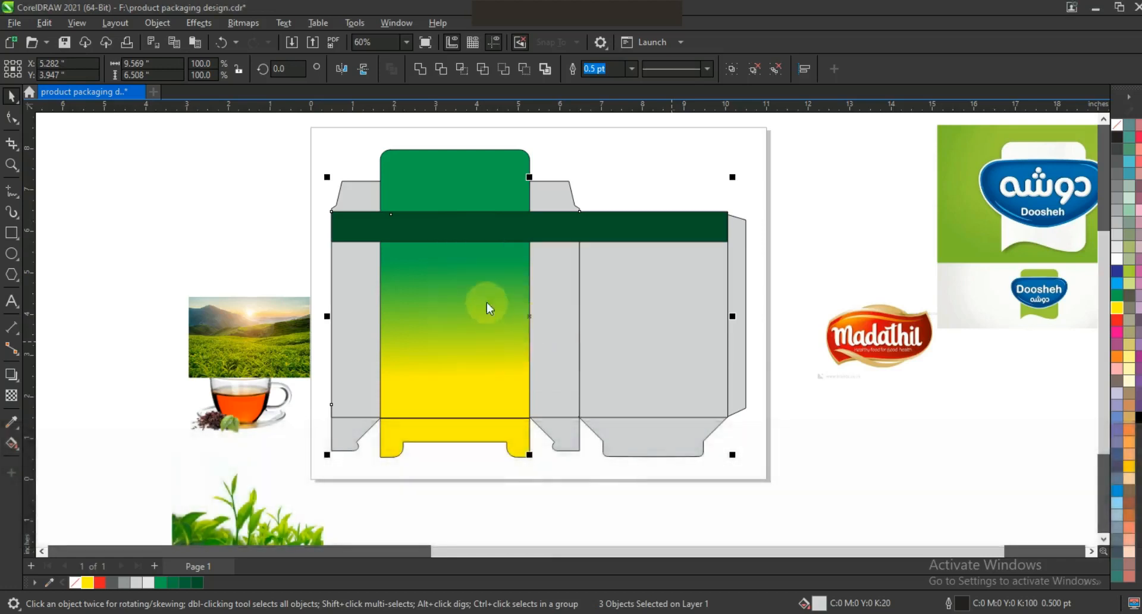
pyautogui.click(482, 294)
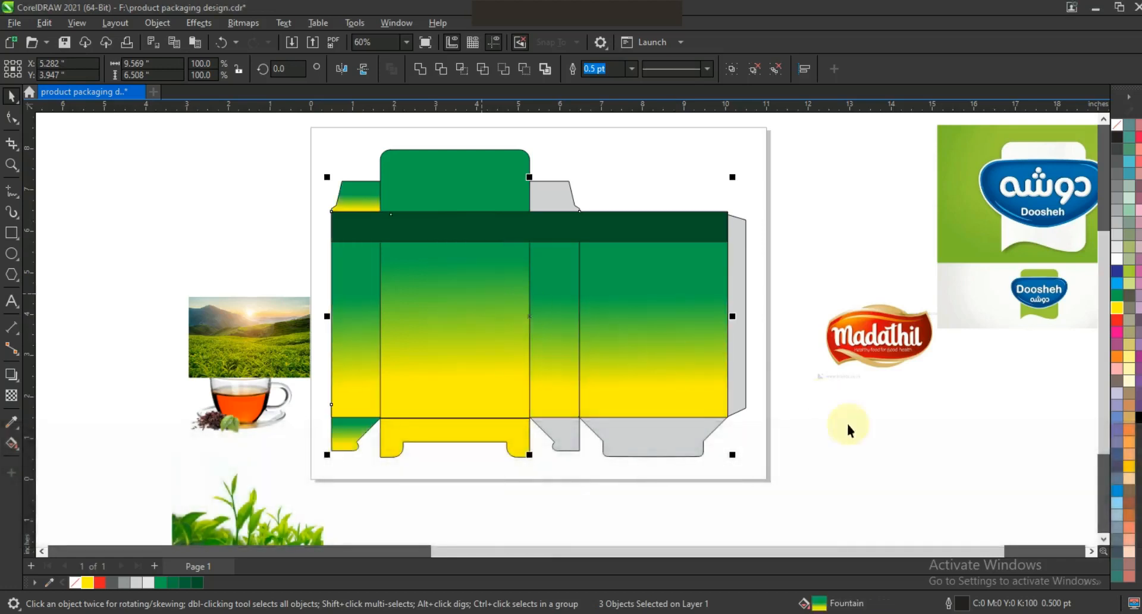
pyautogui.click(847, 439)
# - Redraw the gradient on the left side panel and its flaps as one vertical green-to-yellow transition matching the front panel
pyautogui.click(355, 331)
pyautogui.click(304, 342)
pyautogui.click(367, 360)
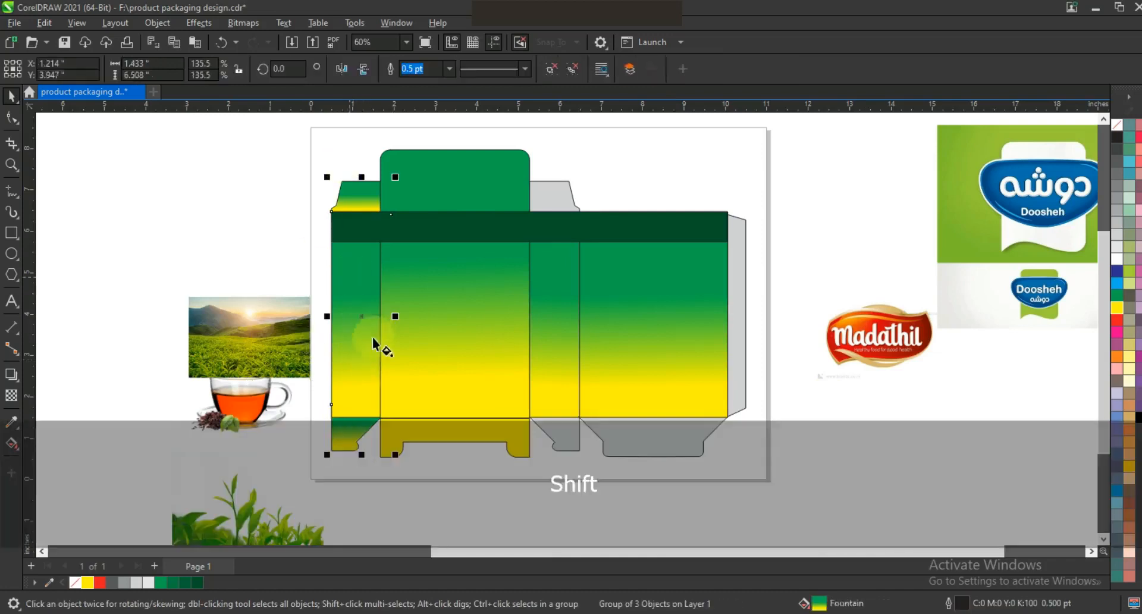
pyautogui.press('g')
pyautogui.moveTo(348, 291)
pyautogui.mouseDown()
pyautogui.moveTo(351, 440)
pyautogui.moveTo(349, 430)
pyautogui.mouseUp()
pyautogui.moveTo(348, 291); pyautogui.dragTo(351, 256)
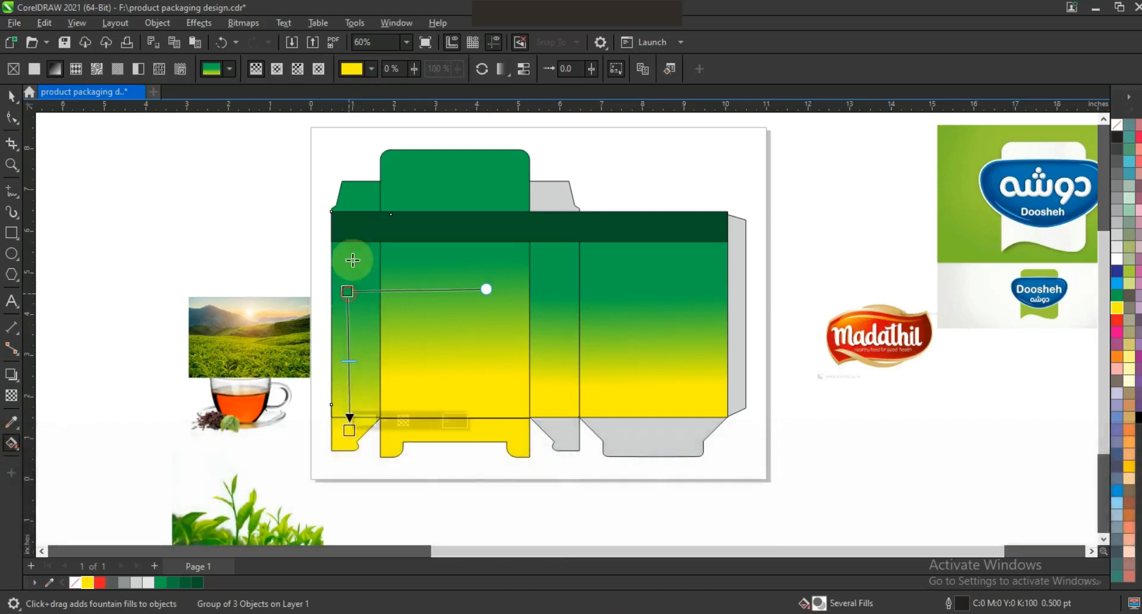
pyautogui.moveTo(349, 431); pyautogui.dragTo(351, 405)
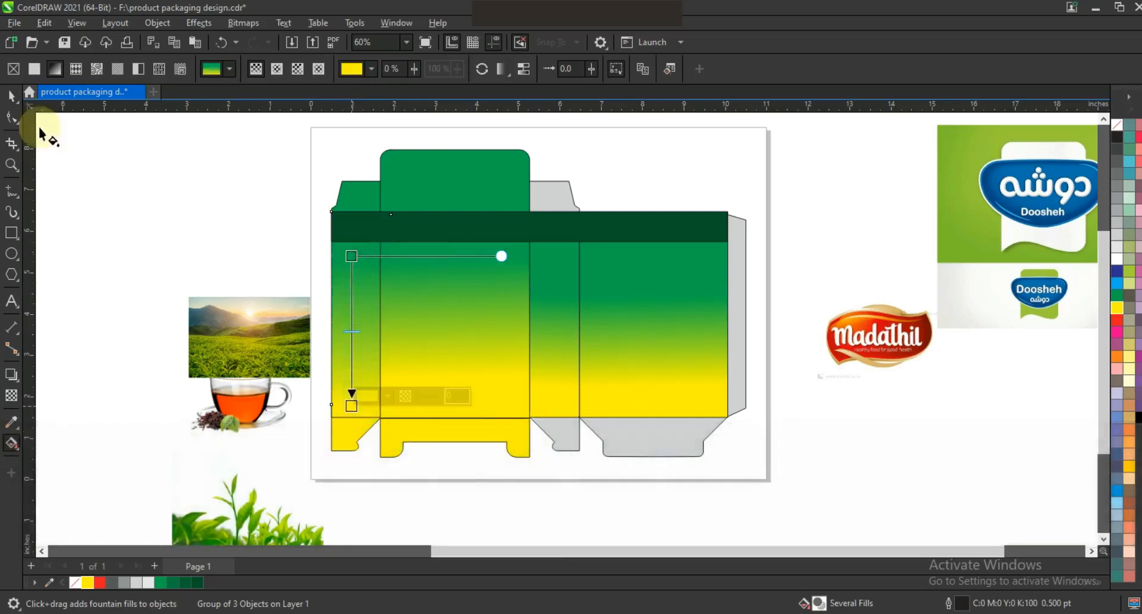
pyautogui.click(12, 96)
# - Apply one shared vertical green-to-yellow gradient to the back panel, the right side panel and their bottom flaps, matching the front panel
pyautogui.click(658, 352)
pyautogui.press('shift')
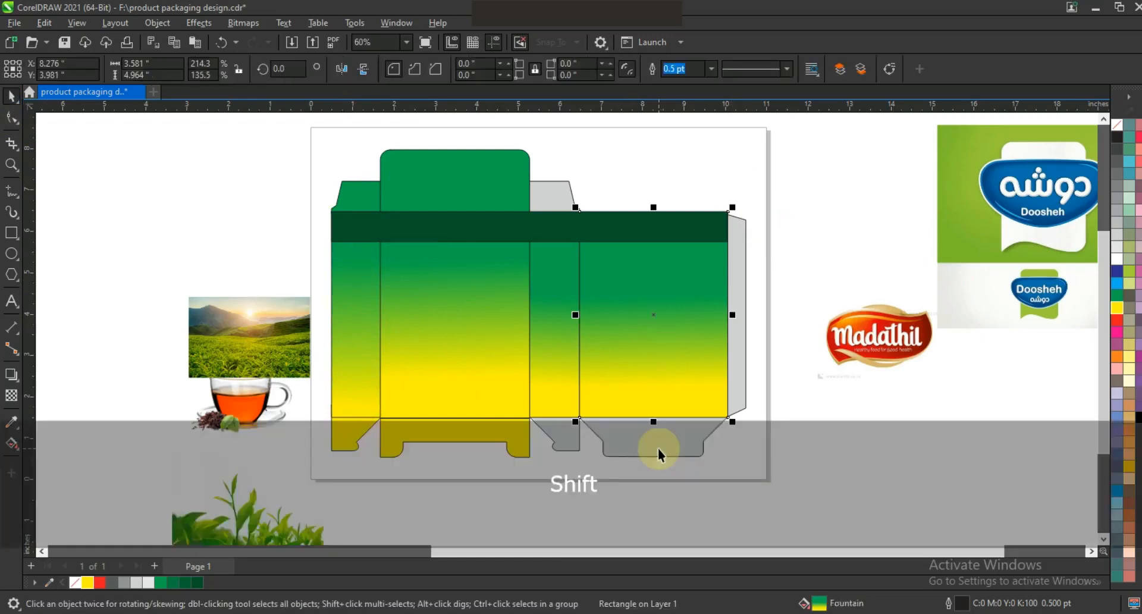
pyautogui.keyDown('shift'); pyautogui.click(566, 442); pyautogui.keyUp('shift')
pyautogui.keyDown('shift'); pyautogui.click(558, 333); pyautogui.keyUp('shift')
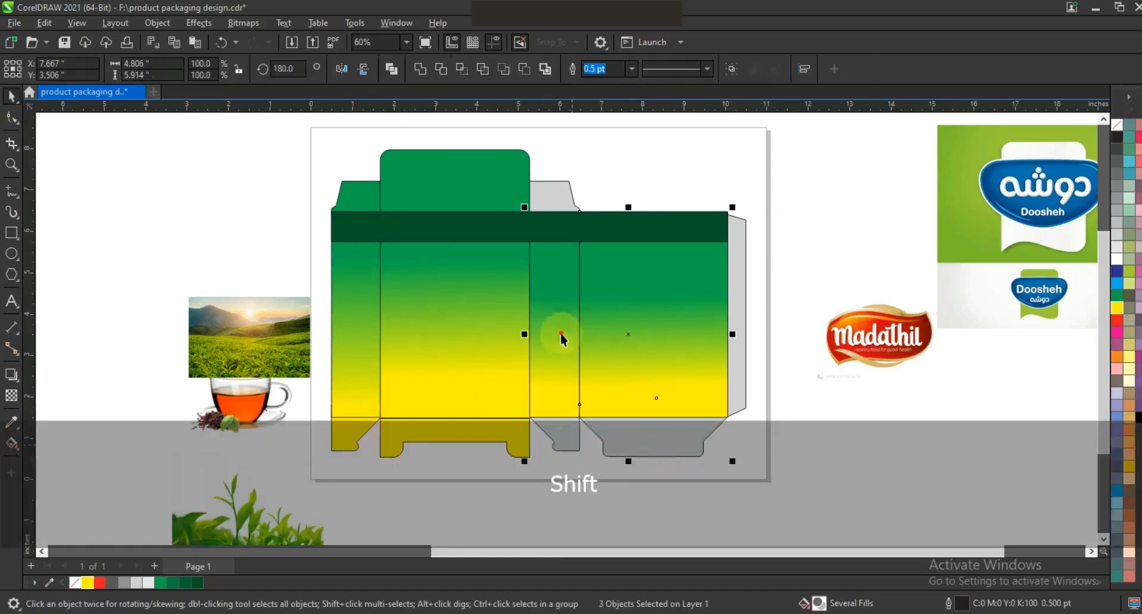
pyautogui.press('g')
pyautogui.moveTo(629, 267); pyautogui.dragTo(629, 409)
pyautogui.moveTo(629, 266); pyautogui.dragTo(630, 245)
pyautogui.moveTo(630, 402); pyautogui.dragTo(630, 395)
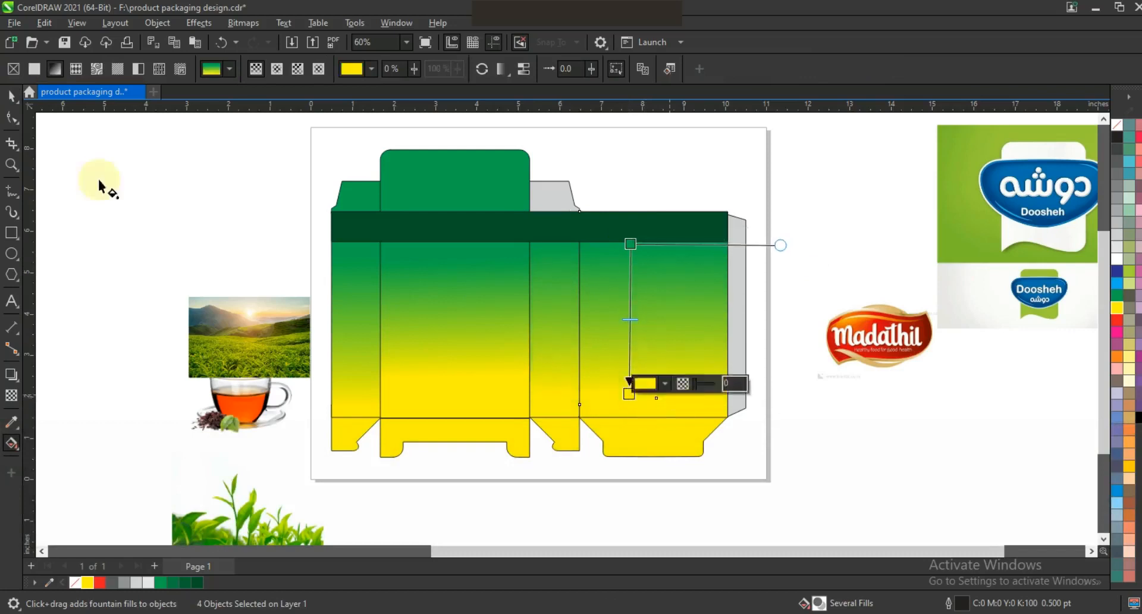
pyautogui.click(12, 96)
# - Shift the Madathil logo image slightly right to about X 14.0 in, and bring the tea-field photo to the front on the lower front panel
pyautogui.click(874, 439)
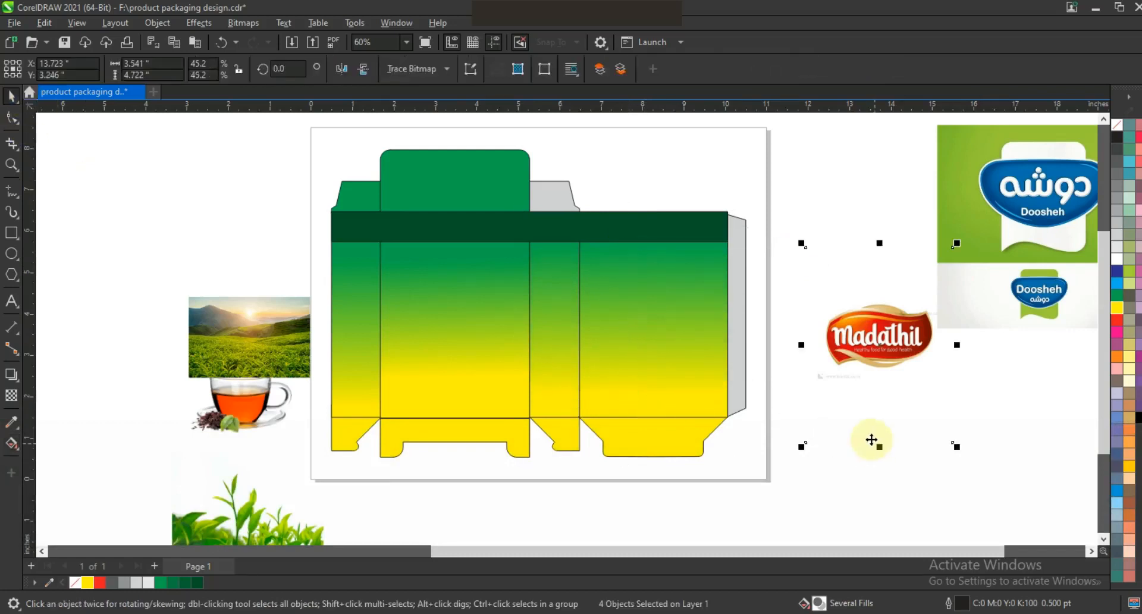
pyautogui.moveTo(881, 335); pyautogui.dragTo(891, 335)
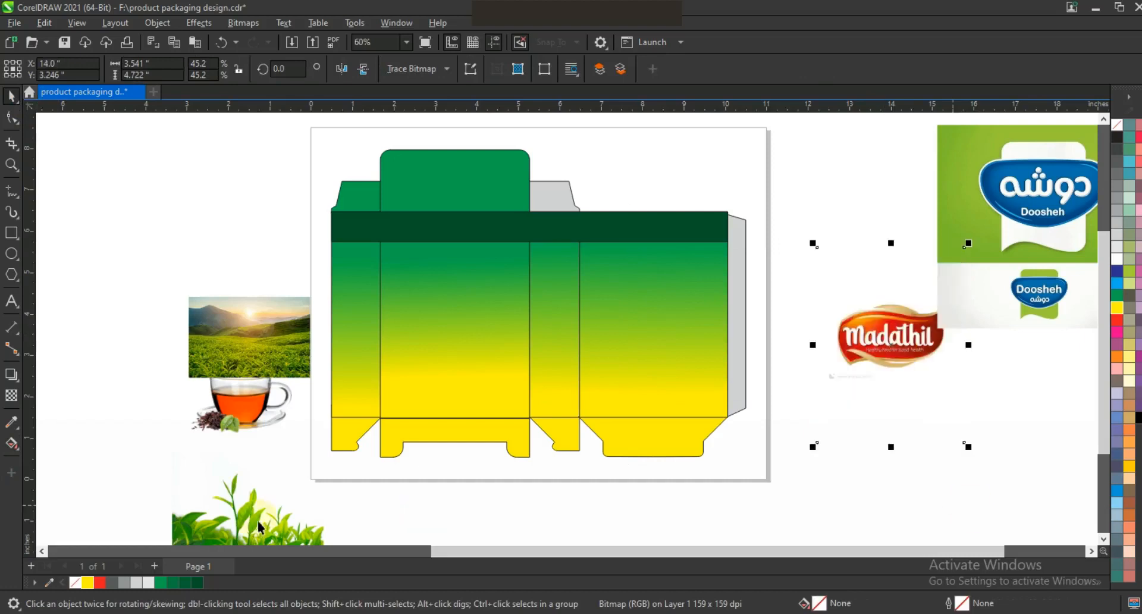
pyautogui.click(224, 329)
pyautogui.hotkey('shift', 'pageup')
pyautogui.moveTo(232, 330); pyautogui.dragTo(435, 373)
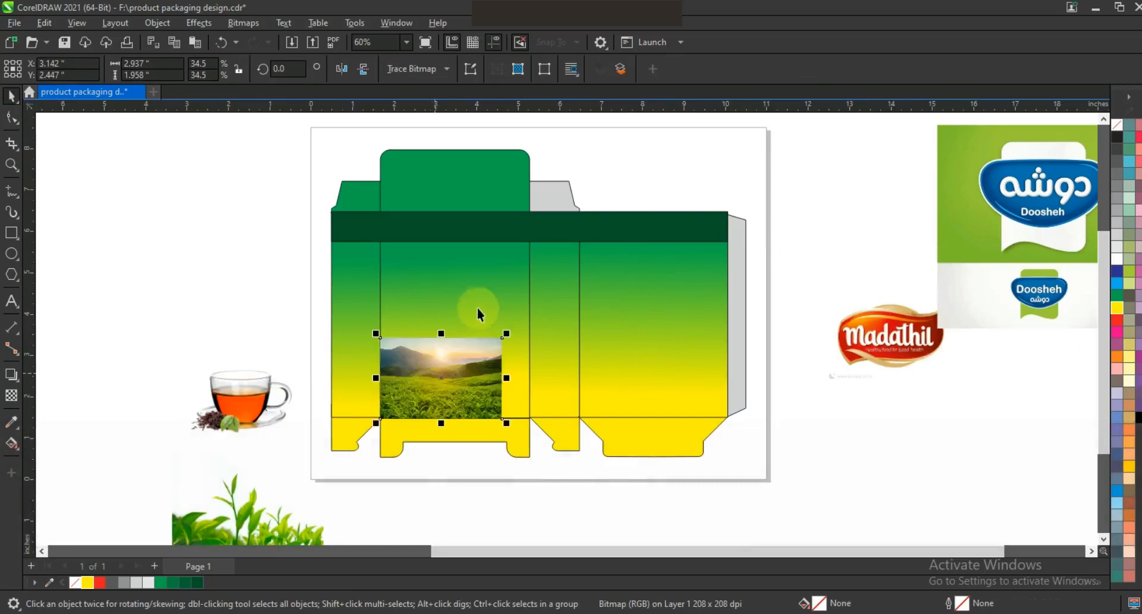
# - Enlarge the tea-field photo to about 3.86 by 2.57 in and position it over the full width of the lower front panel
pyautogui.hotkey('shift', 'F2')
pyautogui.press('F3')
pyautogui.moveTo(558, 265); pyautogui.dragTo(593, 220)
pyautogui.moveTo(394, 241); pyautogui.dragTo(394, 242)
pyautogui.moveTo(592, 375)
pyautogui.mouseDown()
pyautogui.moveTo(582, 376)
pyautogui.moveTo(594, 375)
pyautogui.mouseUp()
pyautogui.moveTo(593, 236); pyautogui.dragTo(602, 237)
pyautogui.press('shift')
pyautogui.press('F3')
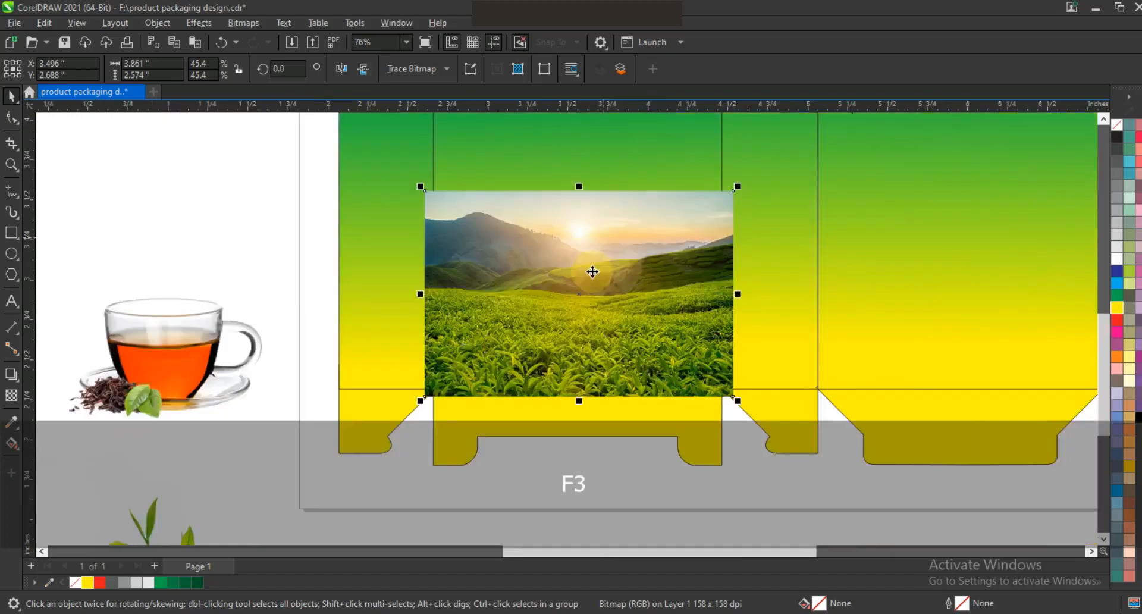
pyautogui.scroll(2, 1110, 124)
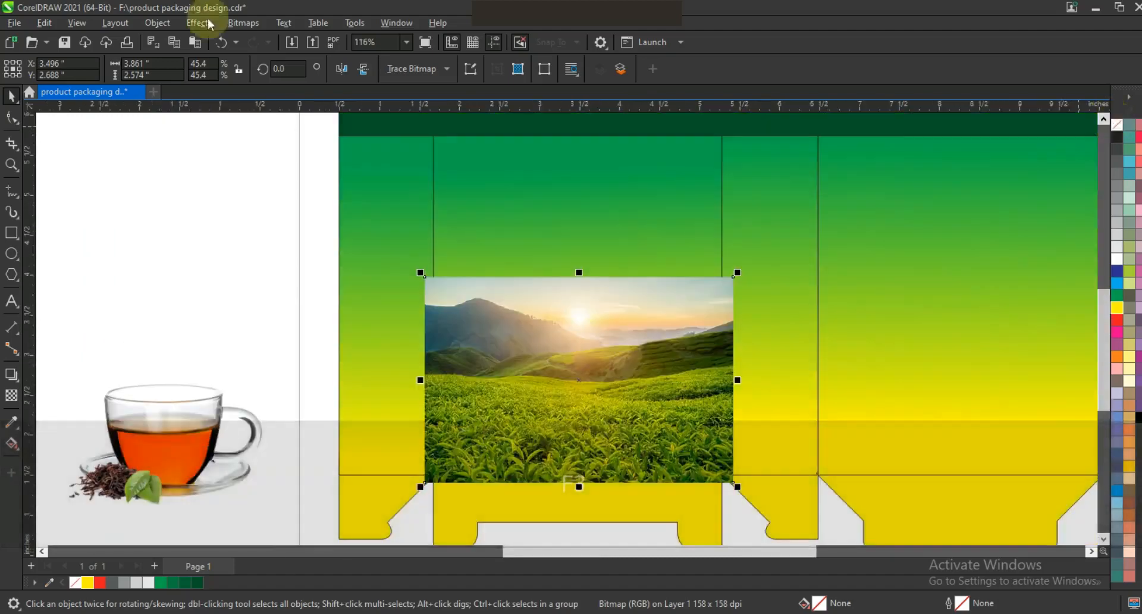
# - Adjust the tea-field photo's brightness to -2 and its contrast to 29
pyautogui.click(200, 24)
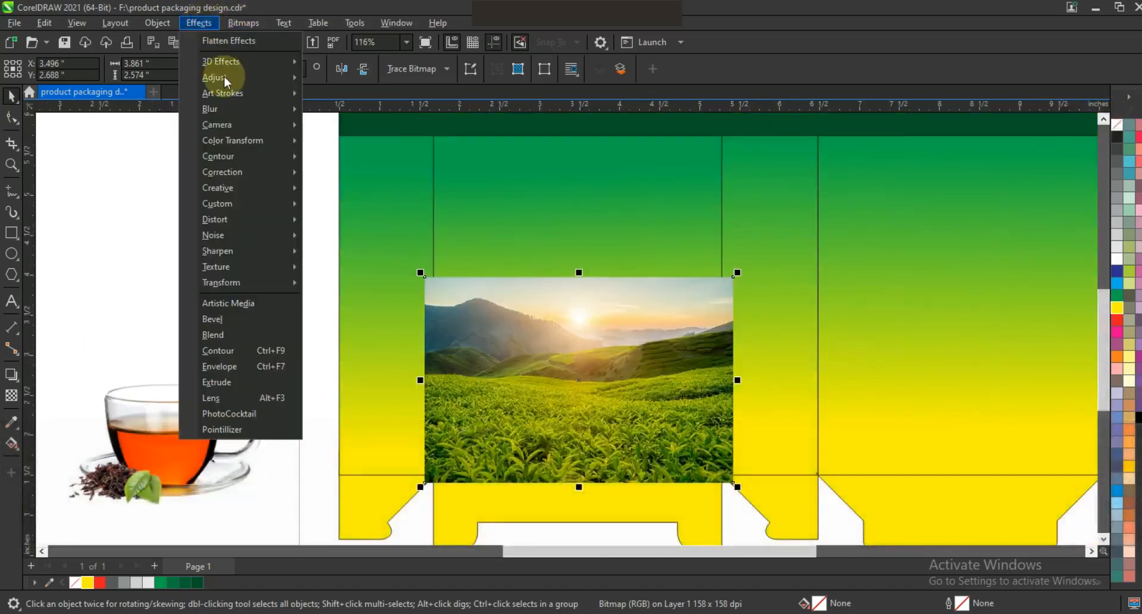
pyautogui.moveTo(230, 86)
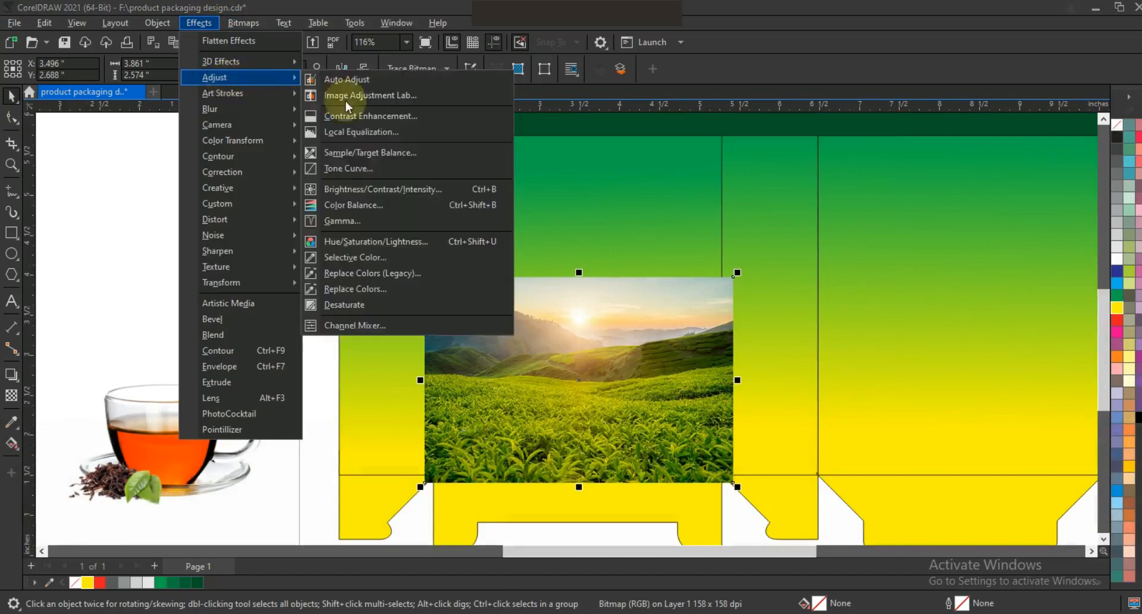
pyautogui.click(660, 261)
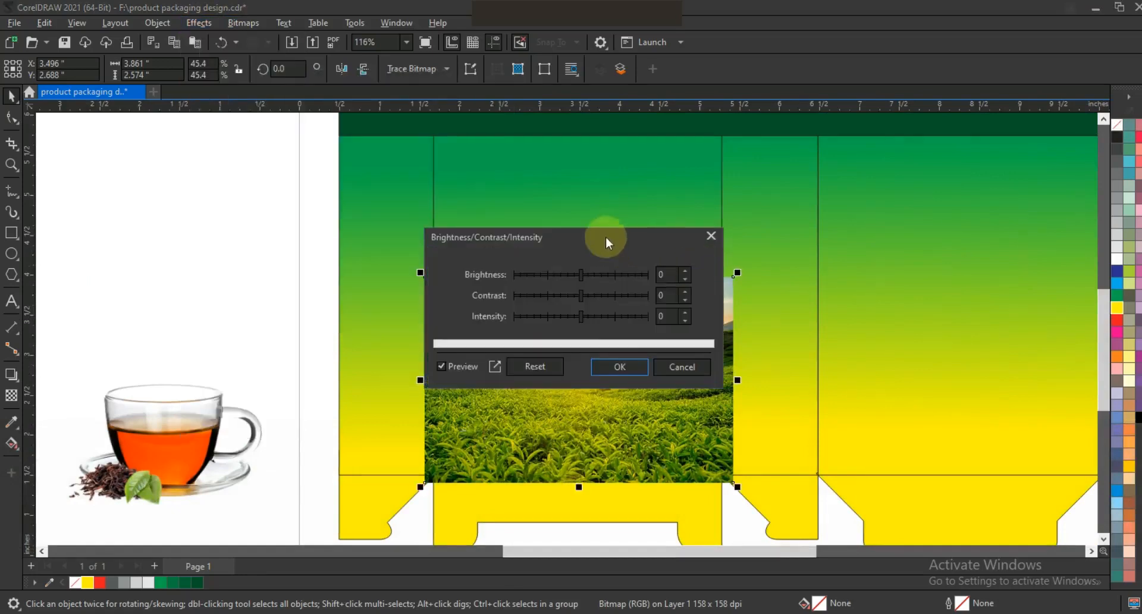
pyautogui.moveTo(605, 237); pyautogui.dragTo(917, 237)
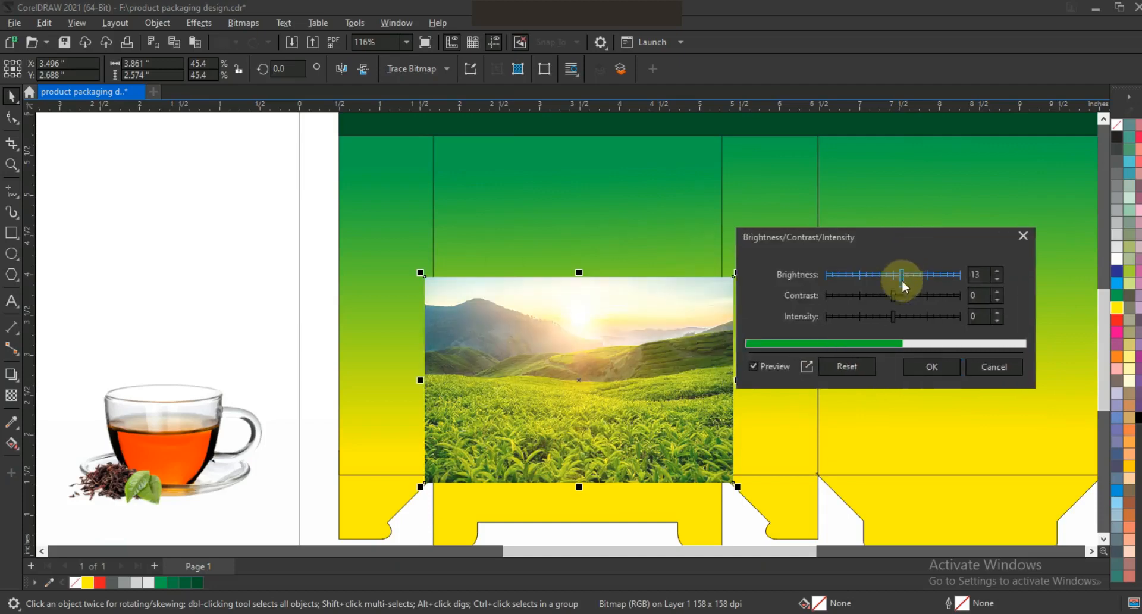
pyautogui.moveTo(910, 294); pyautogui.dragTo(895, 275)
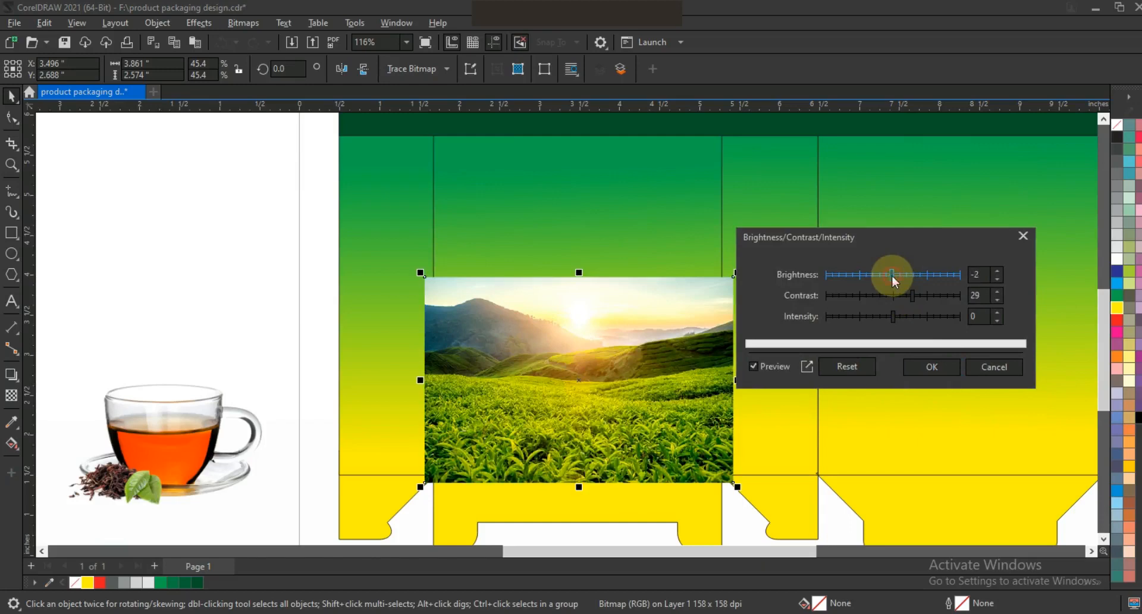
pyautogui.click(928, 366)
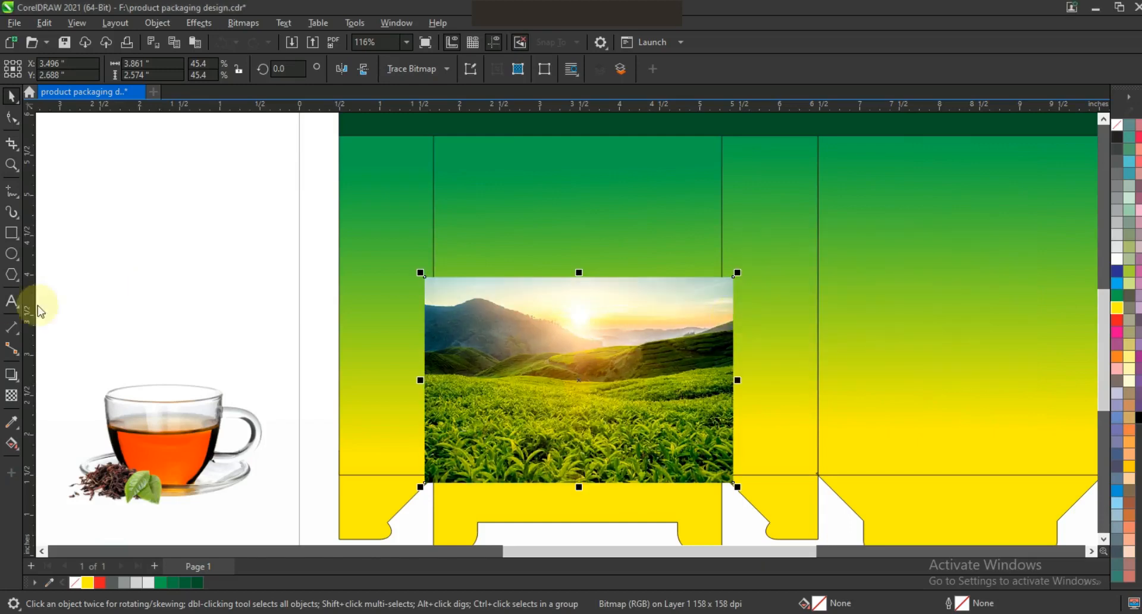
# - Fade the sky of the tea-field photo upward into the panel gradient with a vertical linear transparency
pyautogui.click(12, 395)
pyautogui.moveTo(579, 356); pyautogui.dragTo(578, 294)
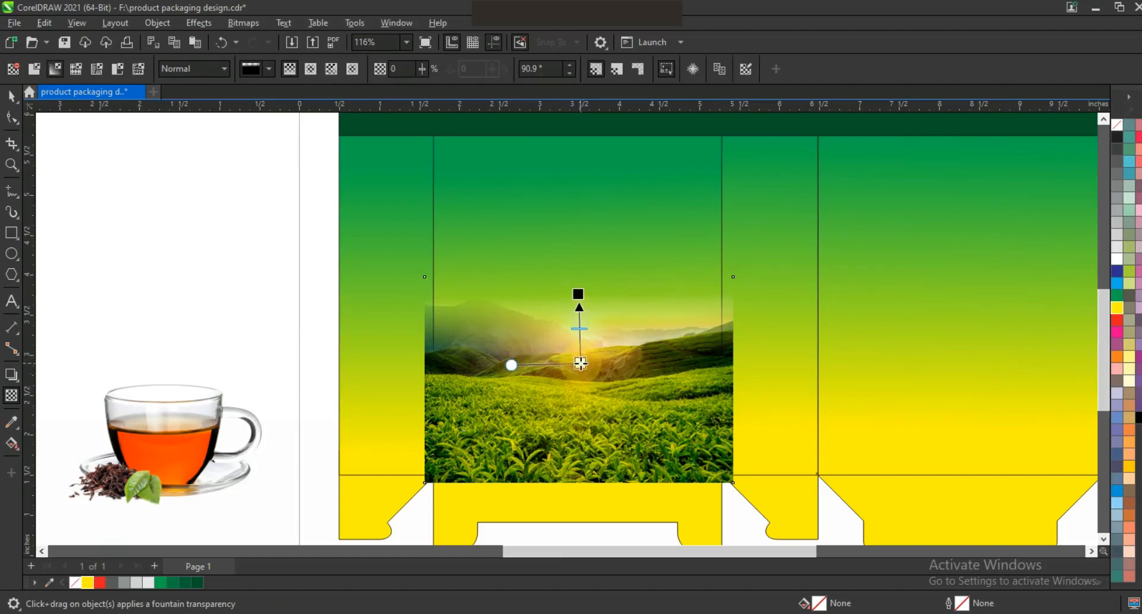
pyautogui.click(12, 98)
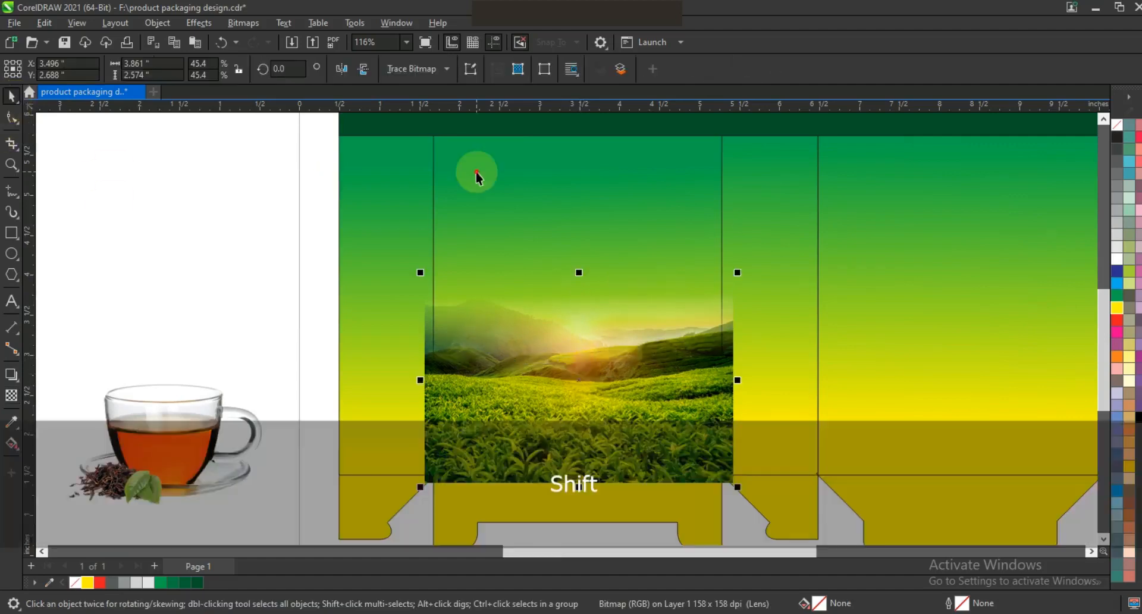
# - Center the tea-field photo horizontally on the front panel and narrow it to roughly the panel's width
pyautogui.keyDown('shift'); pyautogui.click(452, 184); pyautogui.keyUp('shift')
pyautogui.press('c')
pyautogui.press('Escape')
pyautogui.moveTo(736, 382); pyautogui.dragTo(727, 381)
pyautogui.press('F3')
pyautogui.press('Escape')
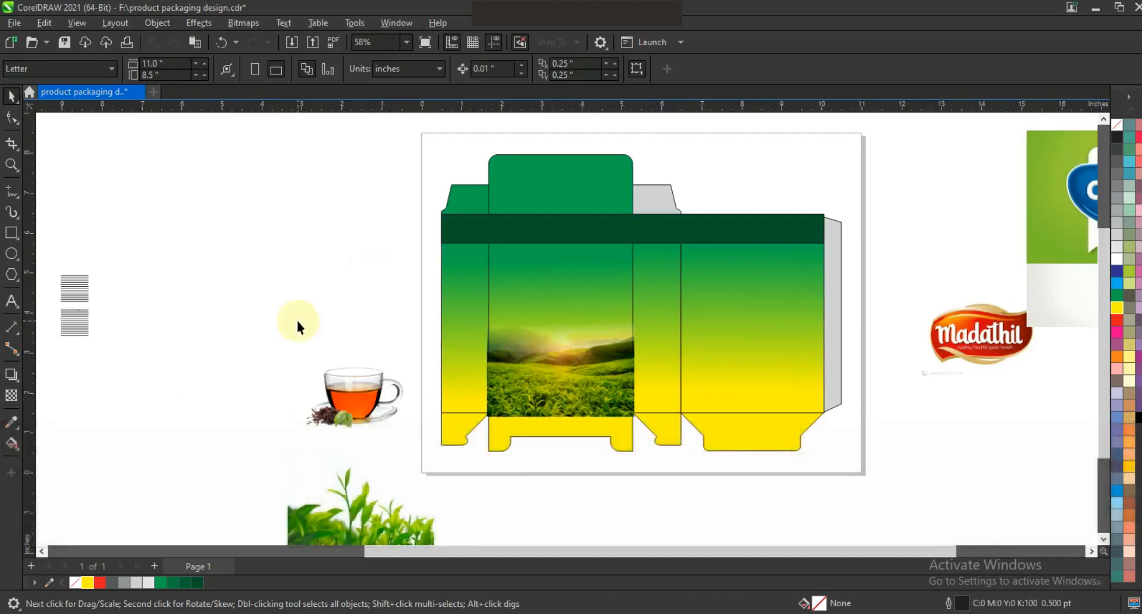
# - Place the tea-leaves picture in front of the tea-field photo on the lower front panel, at about X 3.48, Y 2.45 in
pyautogui.click(401, 525)
pyautogui.hotkey('shift', 'pageup')
pyautogui.moveTo(530, 399); pyautogui.dragTo(589, 393)
pyautogui.hotkey('shift', 'F2')
pyautogui.press('F3')
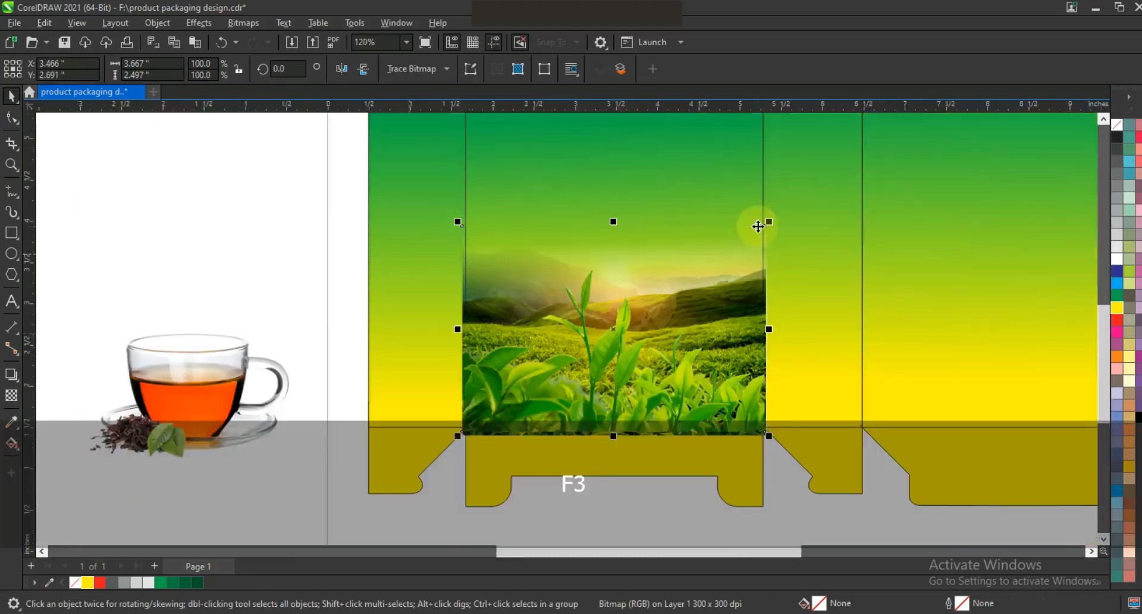
pyautogui.moveTo(633, 384); pyautogui.dragTo(629, 392)
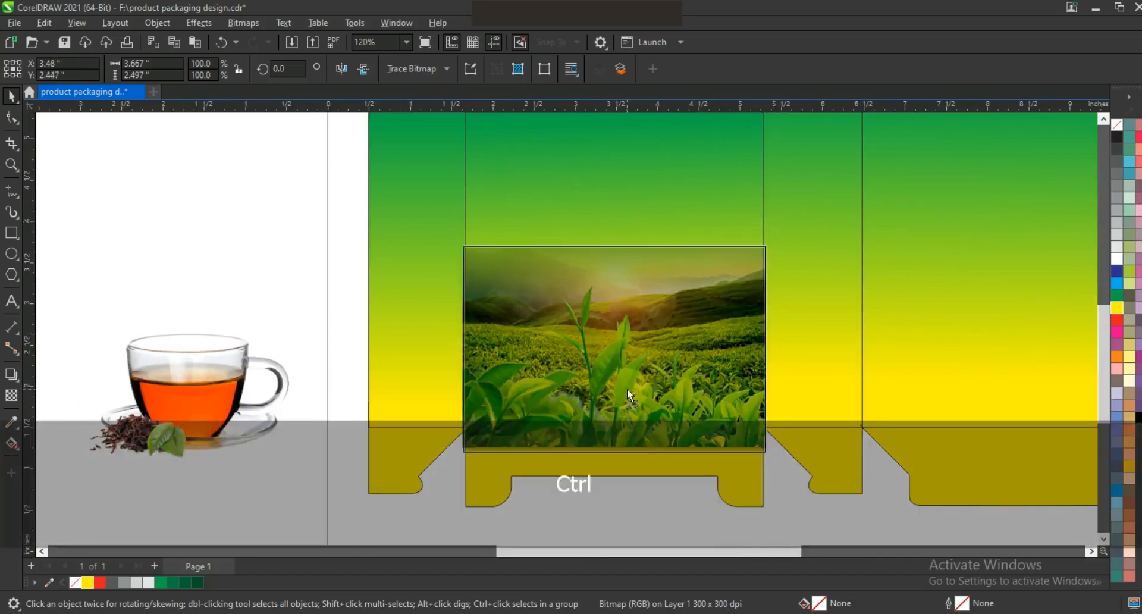
# - Place the teacup picture at the lower right of the front panel, layered behind the tea leaves
pyautogui.click(230, 403)
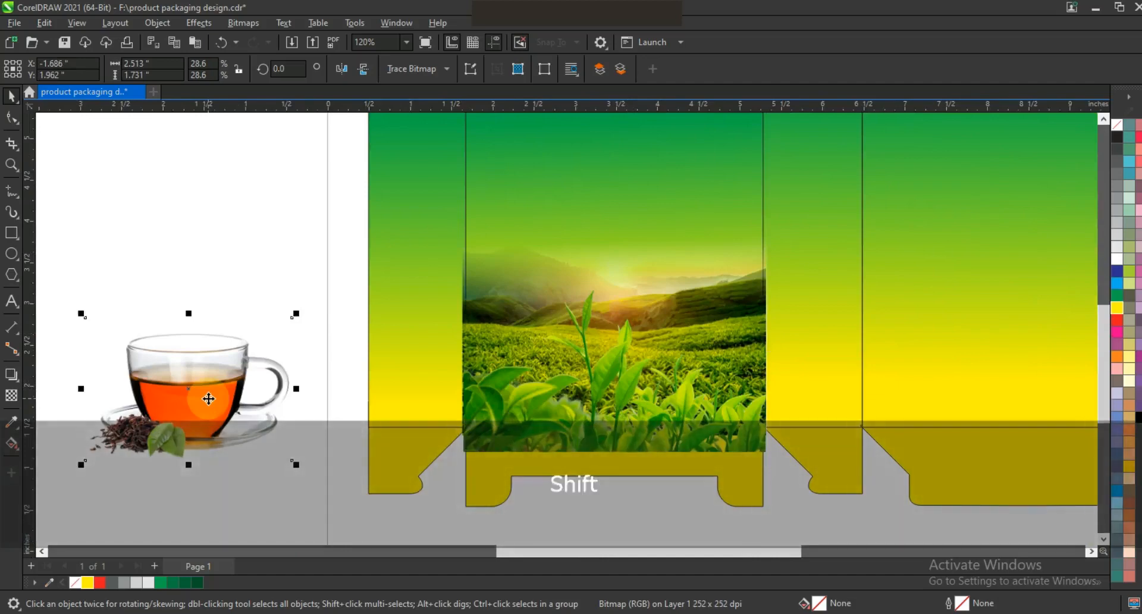
pyautogui.hotkey('shift', 'pageup')
pyautogui.click(260, 475)
pyautogui.moveTo(219, 409); pyautogui.dragTo(708, 355)
pyautogui.hotkey('ctrl', 'pagedown')
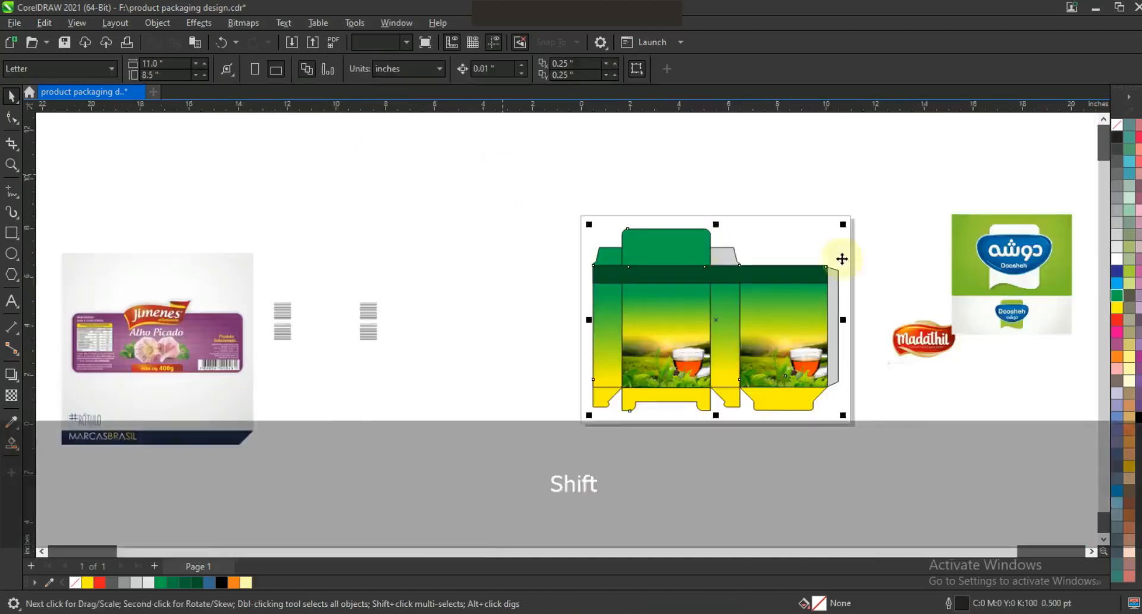
# - Draw a rectangle about 2.11 by 1.66 in beside the box and round its lower right corner to about 0.83 in
pyautogui.hotkey('shift', 'F2')
pyautogui.press('Escape')
pyautogui.click(11, 233)
pyautogui.moveTo(97, 209)
pyautogui.mouseDown()
pyautogui.moveTo(204, 280)
pyautogui.moveTo(214, 302)
pyautogui.mouseUp()
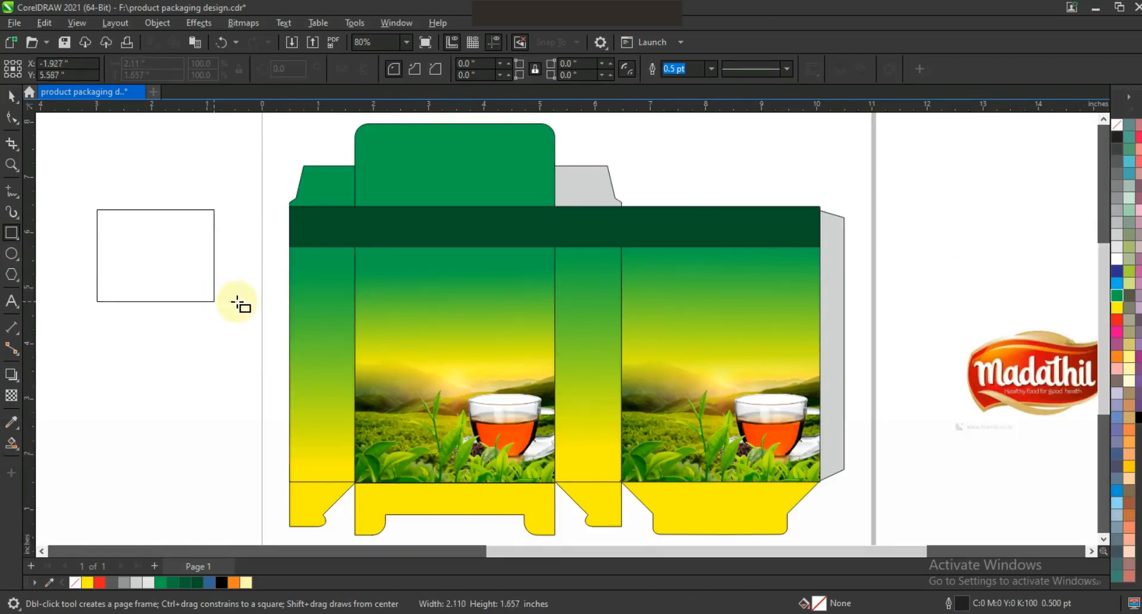
pyautogui.hotkey('shift', 'F2')
pyautogui.press('F3')
pyautogui.click(11, 117)
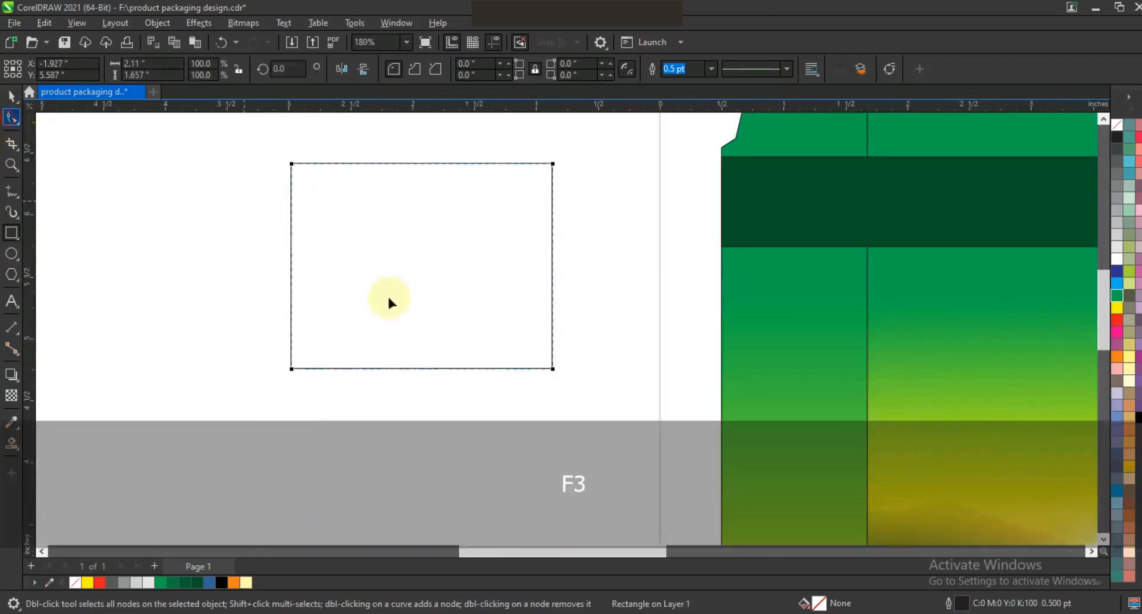
pyautogui.moveTo(552, 369); pyautogui.dragTo(382, 399)
# - Add an overlapping mirrored copy of the rectangle to its left and weld both into one shape about 3.28 in wide
pyautogui.click(11, 96)
pyautogui.moveTo(552, 266); pyautogui.dragTo(282, 270)
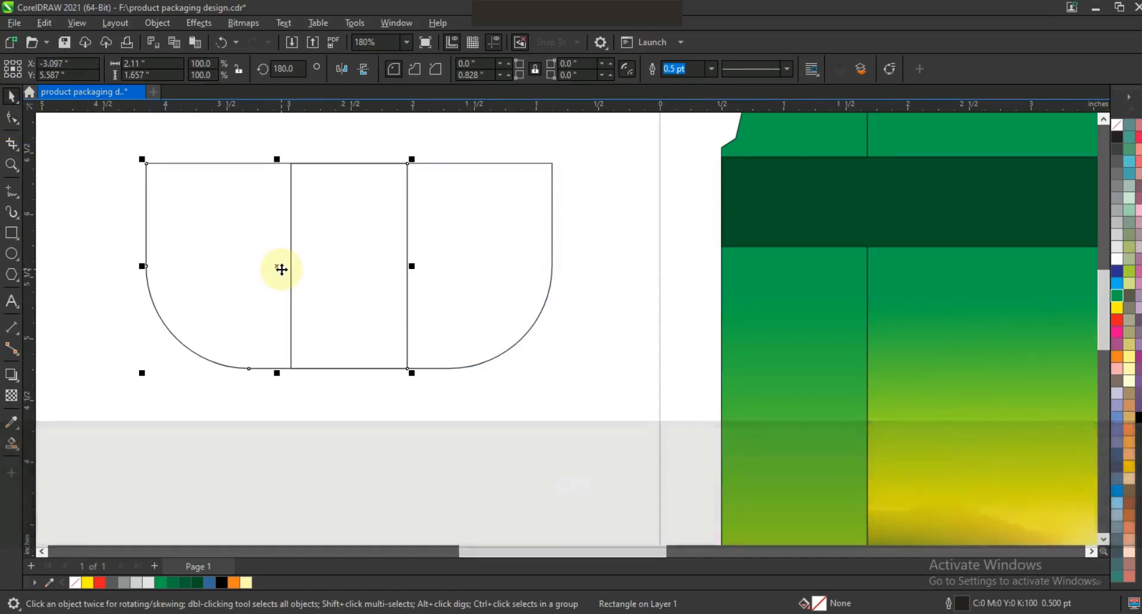
pyautogui.keyDown('shift'); pyautogui.click(447, 163); pyautogui.keyUp('shift')
pyautogui.click(422, 70)
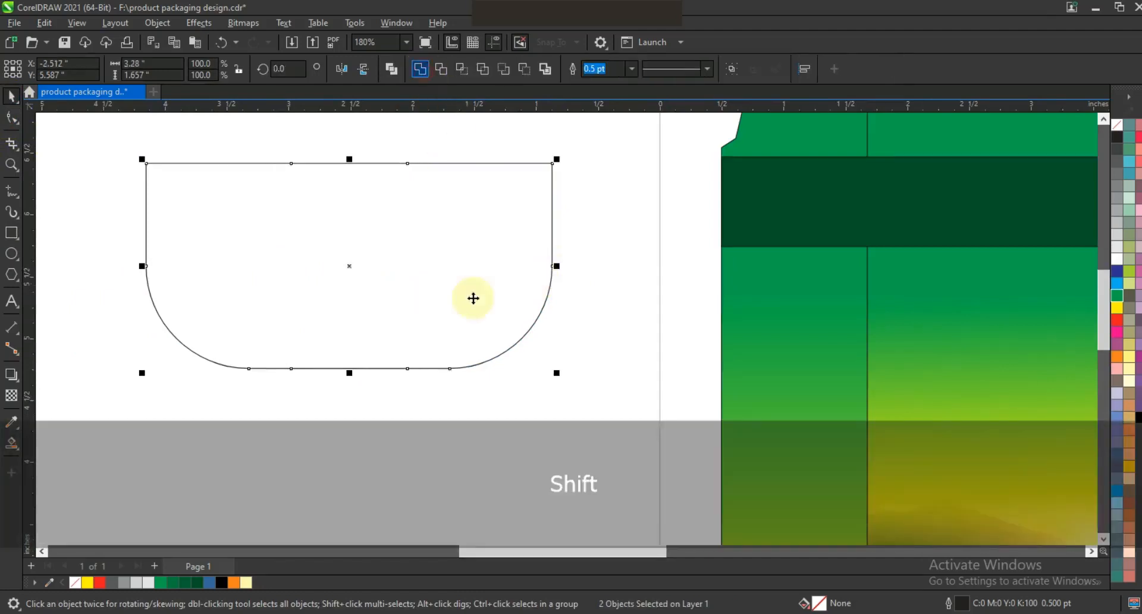
# - Scale the welded shape down to about 2.56 in wide and extend its straight upper edge upward
pyautogui.press('F3')
pyautogui.moveTo(538, 364); pyautogui.dragTo(520, 361)
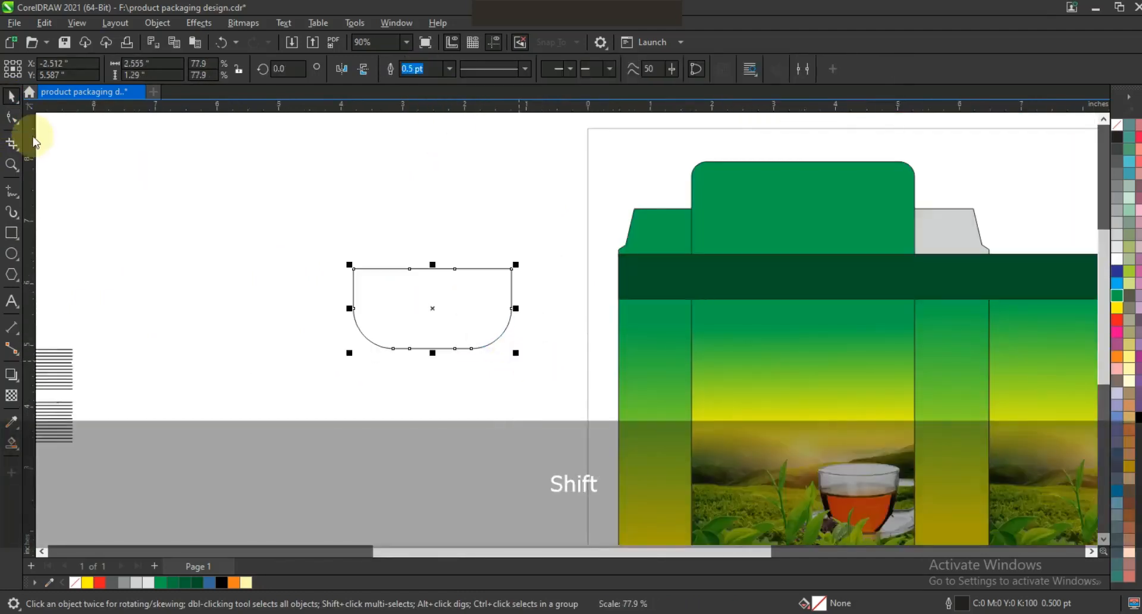
pyautogui.moveTo(326, 230); pyautogui.dragTo(505, 244)
# - Place the welded shape just below the dark green band, centered on the front panel, at about 2.33 by 1.52 in
pyautogui.click(12, 95)
pyautogui.moveTo(421, 331); pyautogui.dragTo(771, 397)
pyautogui.keyDown('shift'); pyautogui.click(775, 460); pyautogui.keyUp('shift')
pyautogui.press('c')
pyautogui.click(543, 404)
pyautogui.hotkey('ctrl', 'z')
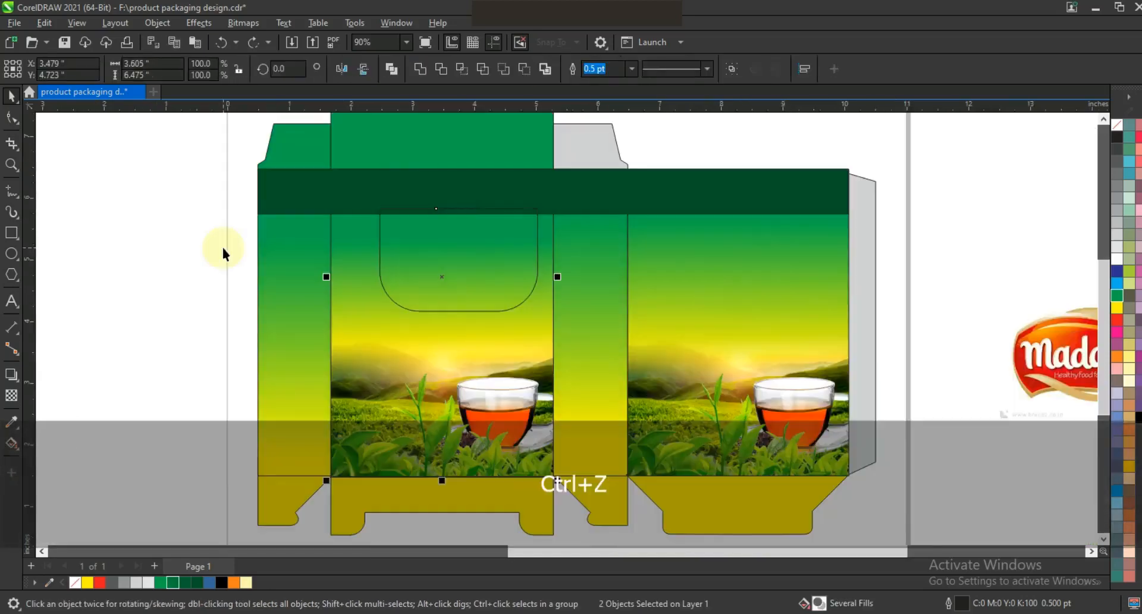
pyautogui.hotkey('ctrl', 'shift', 'z')
pyautogui.click(174, 247)
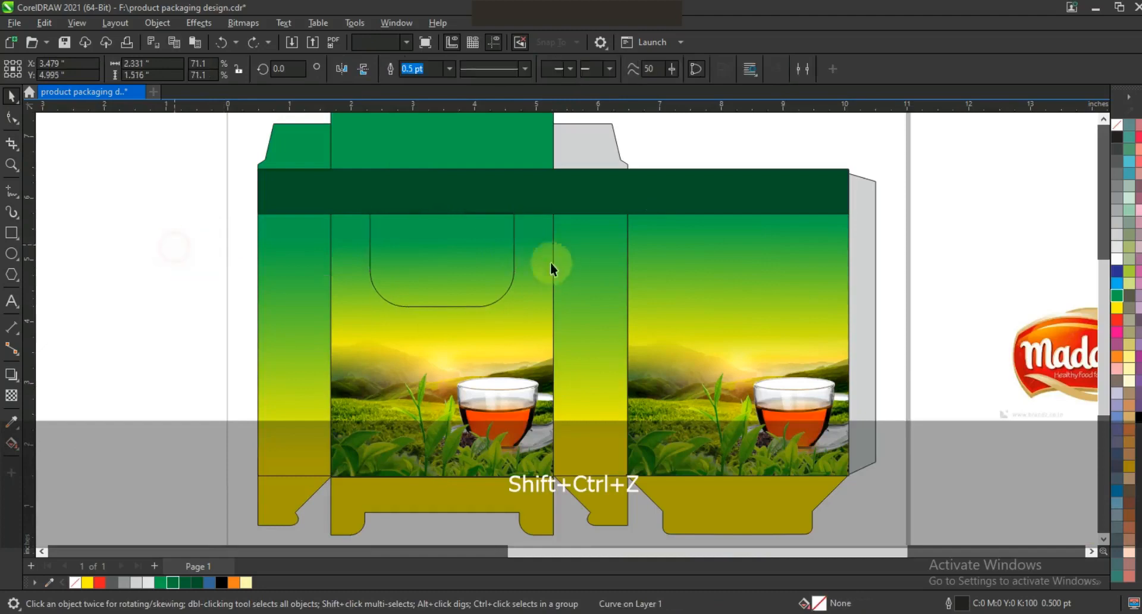
# - Fill the front-panel shape with red, scale it to about 2.07 by 1.35 in and recenter it on the panel
pyautogui.click(490, 254)
pyautogui.click(99, 583)
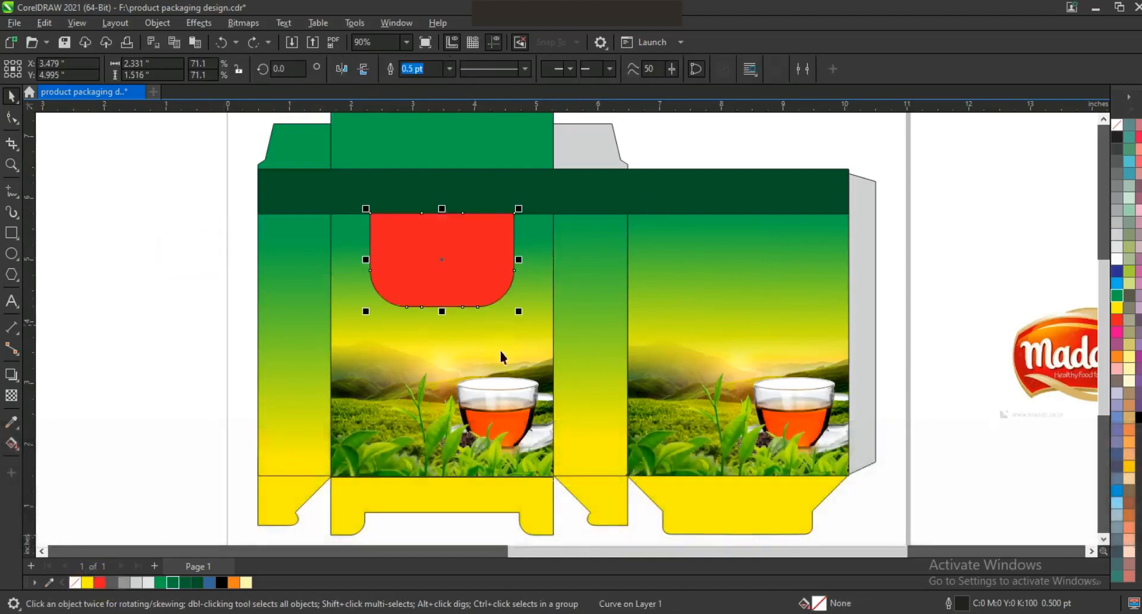
pyautogui.moveTo(518, 311); pyautogui.dragTo(502, 300)
pyautogui.keyDown('shift'); pyautogui.click(540, 227); pyautogui.keyUp('shift')
pyautogui.press('c')
pyautogui.click(195, 268)
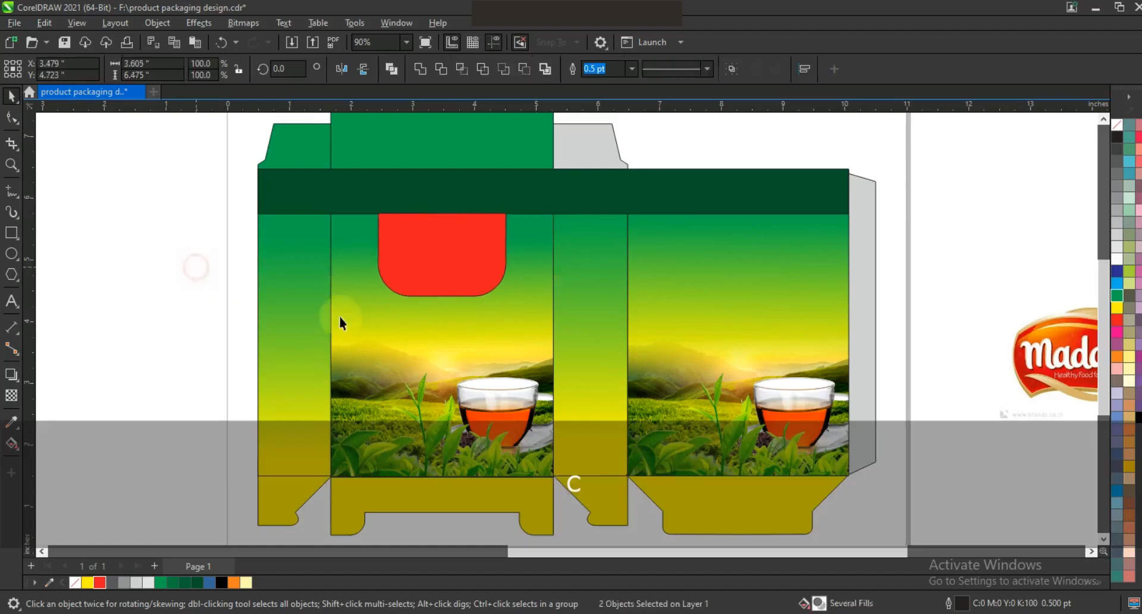
# - Duplicate the red shape onto the back panel and center it horizontally there
pyautogui.moveTo(446, 276); pyautogui.dragTo(753, 293)
pyautogui.keyDown('shift'); pyautogui.click(753, 293); pyautogui.keyUp('shift')
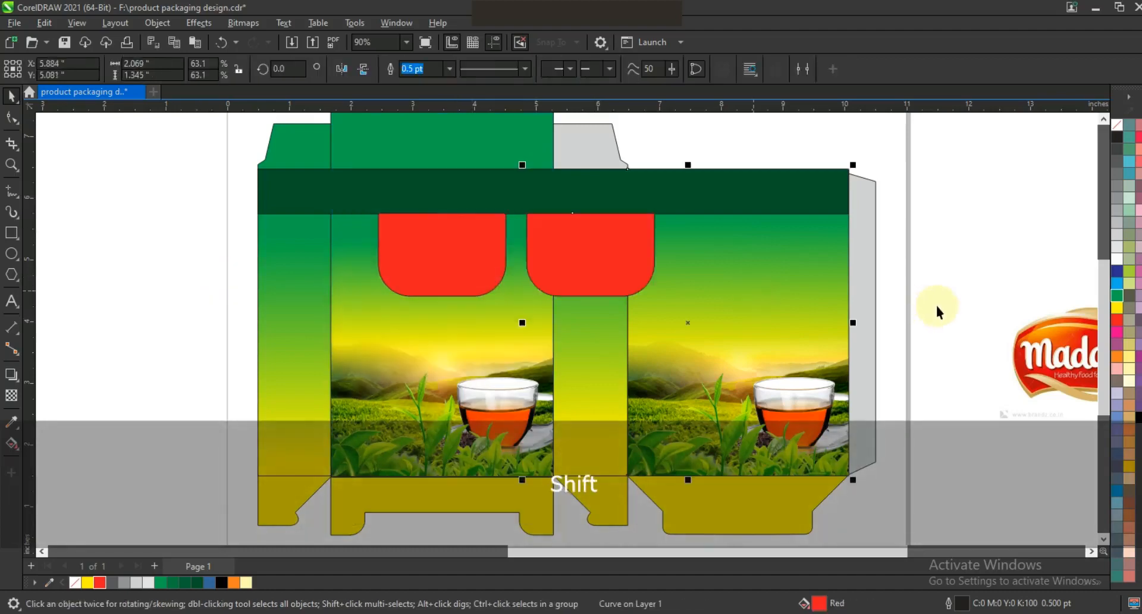
pyautogui.press('c')
pyautogui.click(936, 305)
# - Give both red shapes a 3 pt white outline and bring the dark green band in front of them
pyautogui.click(719, 256)
pyautogui.keyDown('shift'); pyautogui.click(465, 259); pyautogui.keyUp('shift')
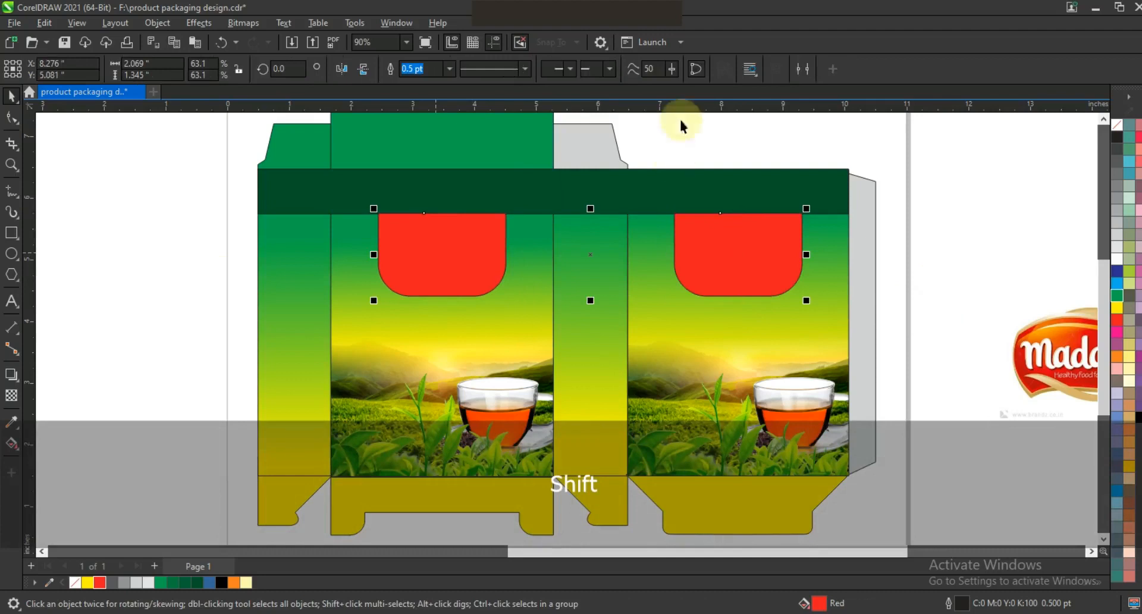
pyautogui.click(631, 69)
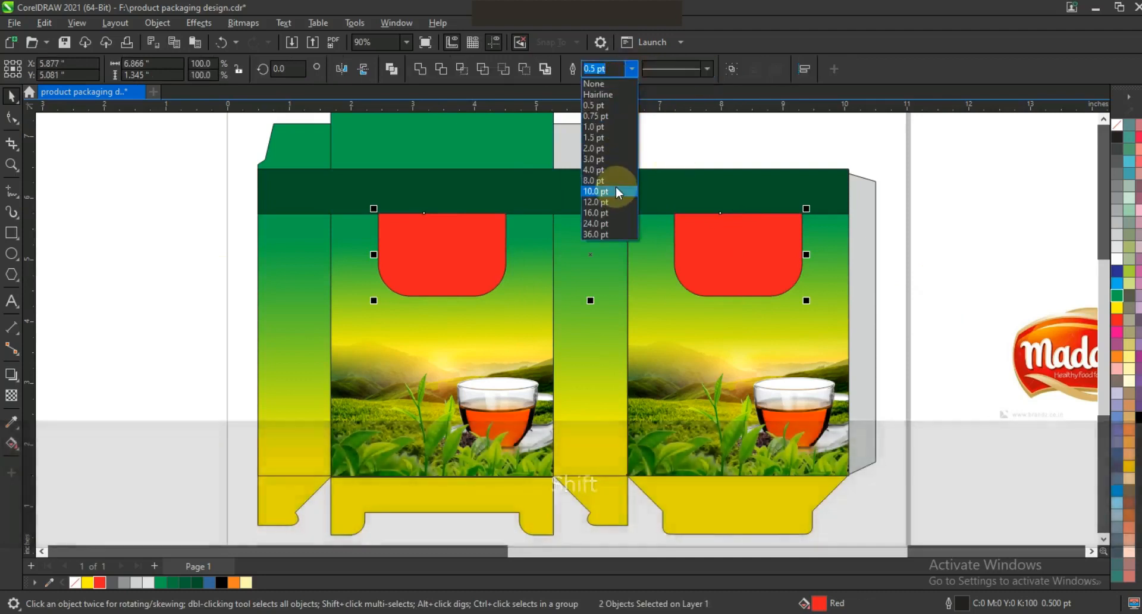
pyautogui.click(615, 183)
pyautogui.click(629, 69)
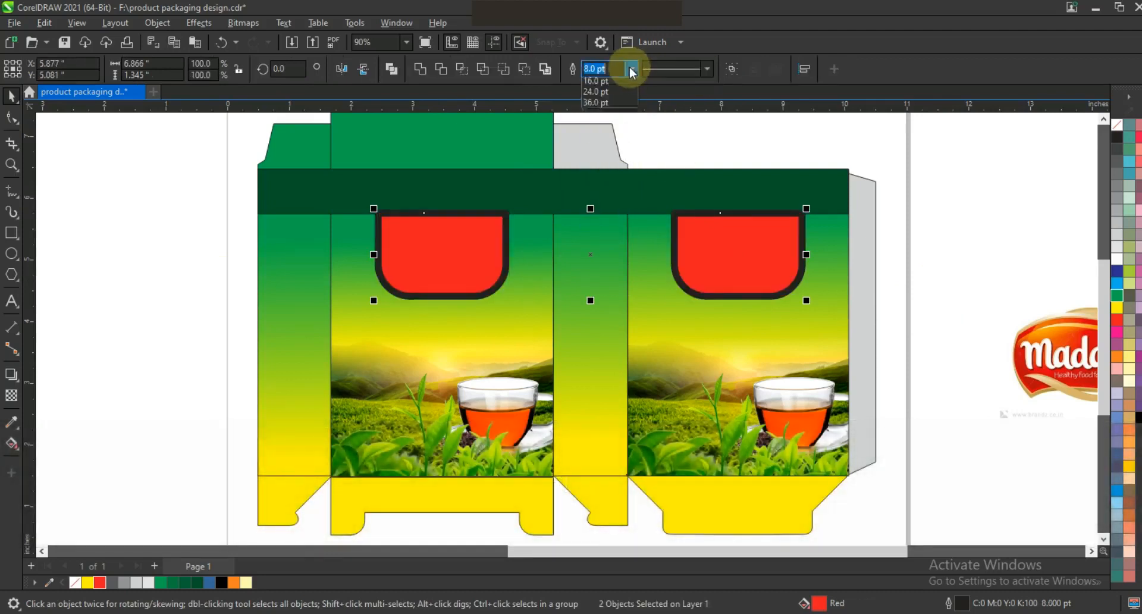
pyautogui.click(594, 158)
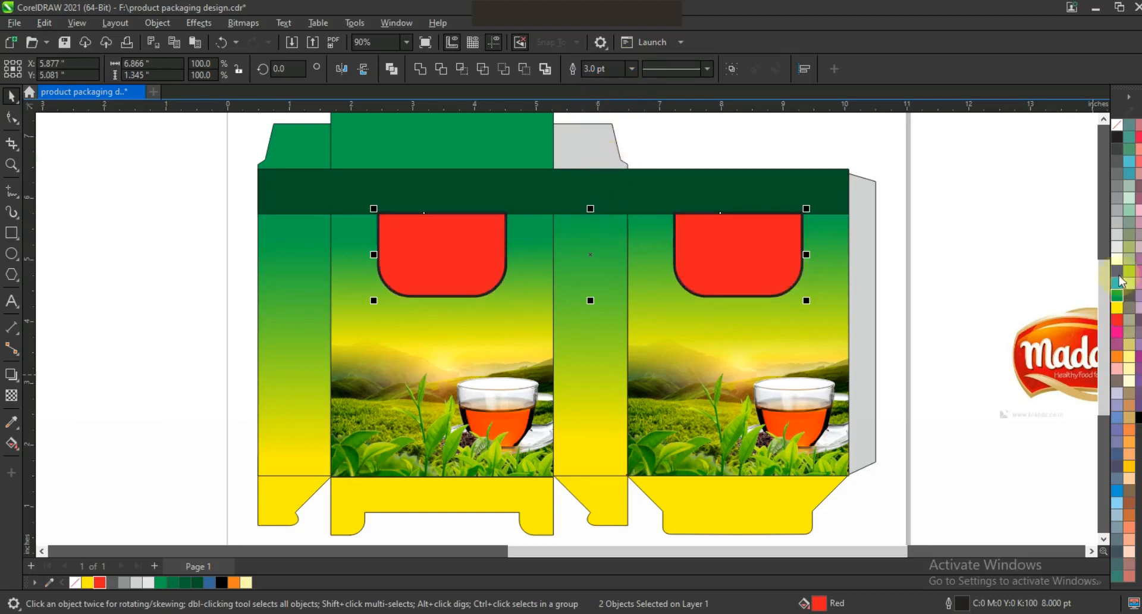
pyautogui.rightClick(1117, 257)
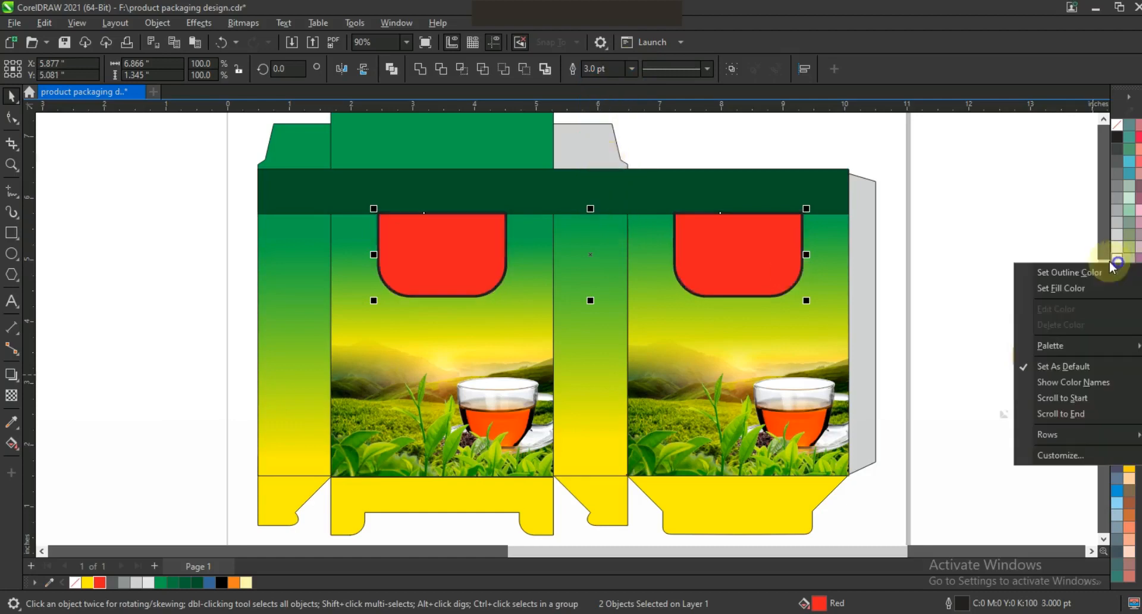
pyautogui.click(1079, 271)
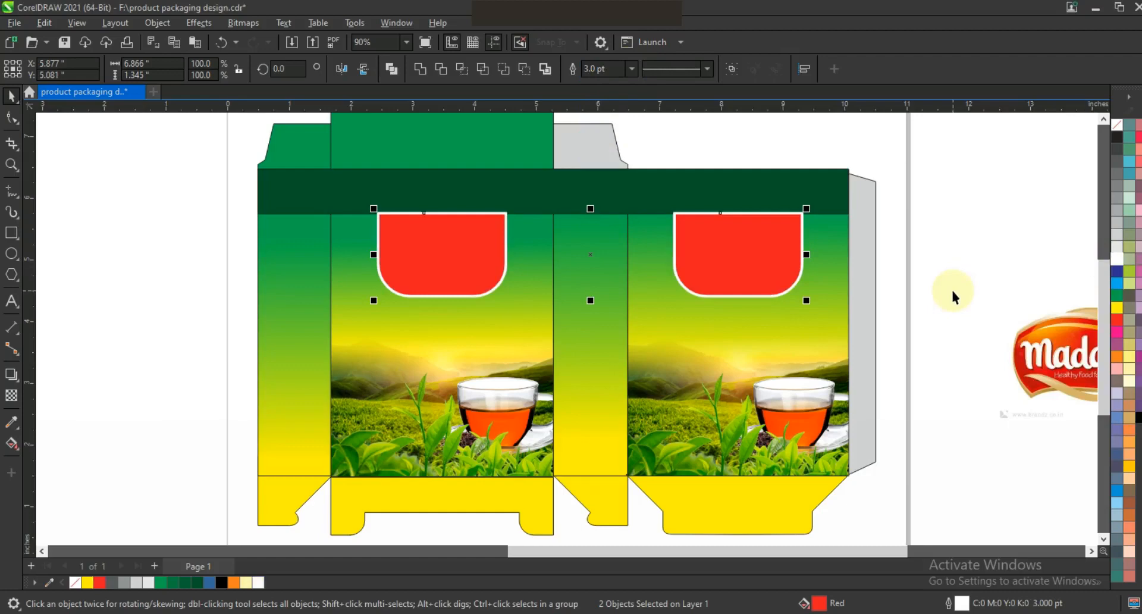
pyautogui.click(754, 202)
pyautogui.hotkey('shift', 'pageup')
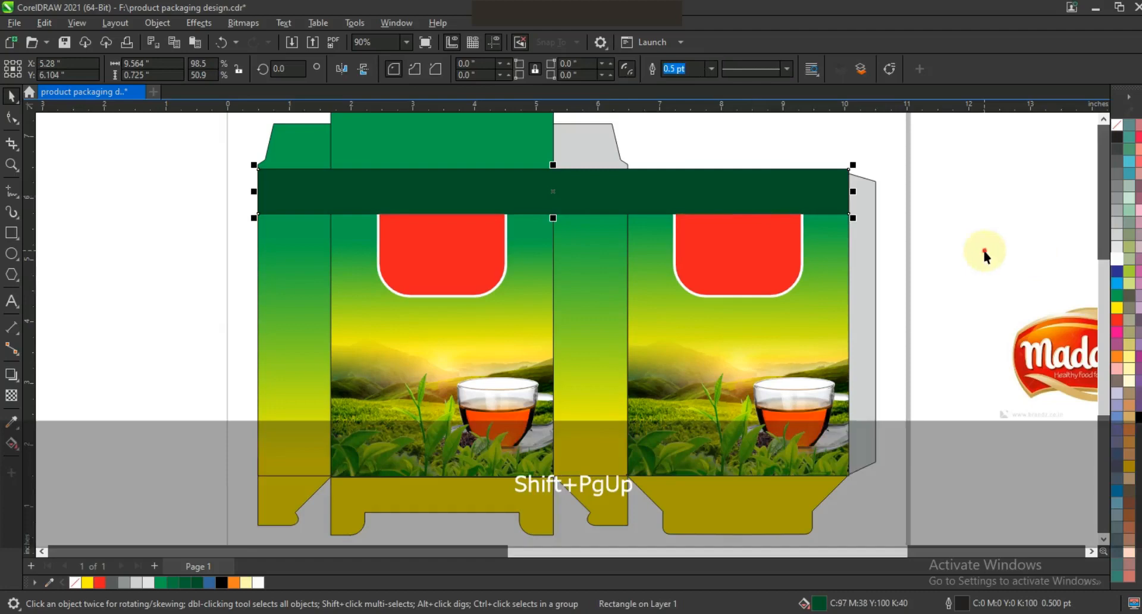
# - Move the Madathil logo image farther from the page, below the Doosheh reference images
pyautogui.press('F3')
pyautogui.press('Escape')
pyautogui.moveTo(941, 386); pyautogui.dragTo(1049, 449)
pyautogui.click(910, 431)
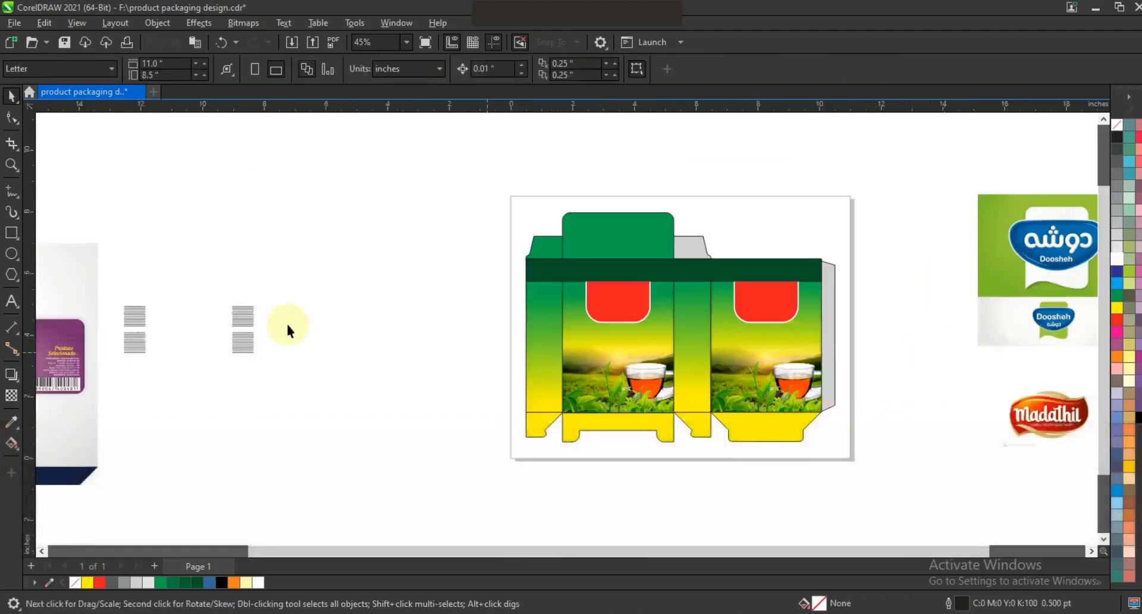
# - Place the four dummy text blocks on the two side panels, enlarged to about 5.66 by 2.09 in overall
pyautogui.moveTo(159, 378); pyautogui.dragTo(123, 385)
pyautogui.moveTo(240, 341); pyautogui.dragTo(709, 396)
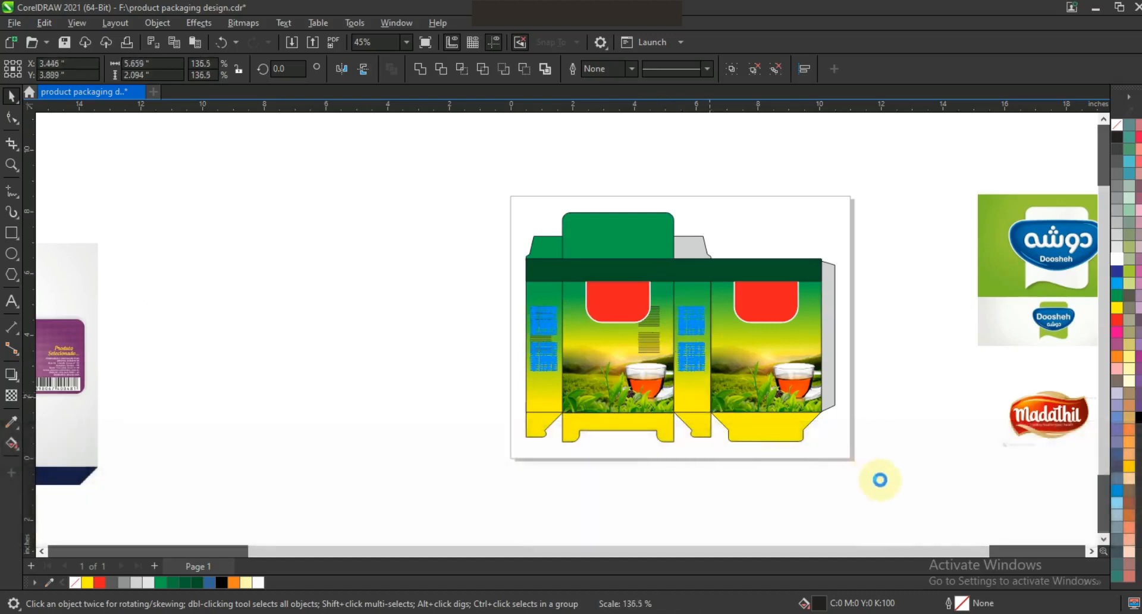
pyautogui.click(880, 480)
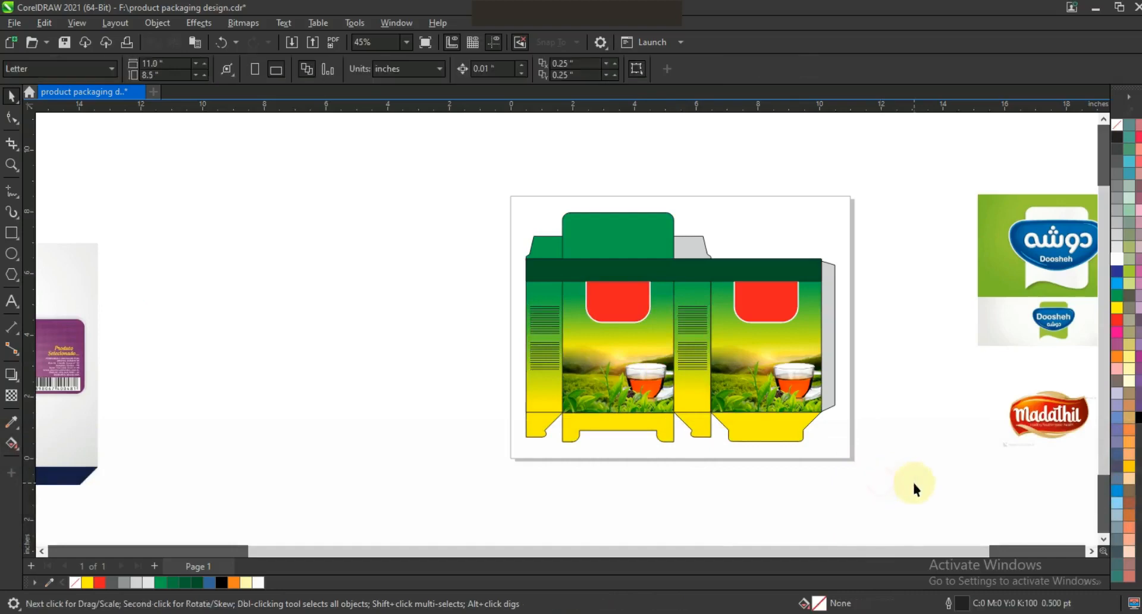
# - Select the complete box artwork and fit it in the view
pyautogui.press('F4')
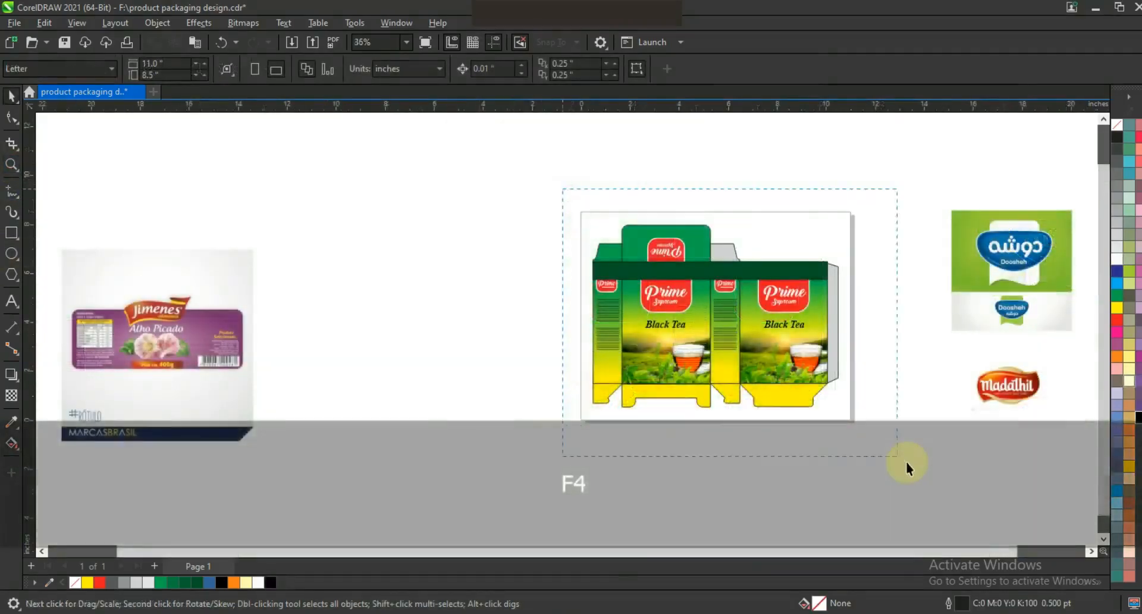
pyautogui.press('shift')
pyautogui.hotkey('shift', 'F2')
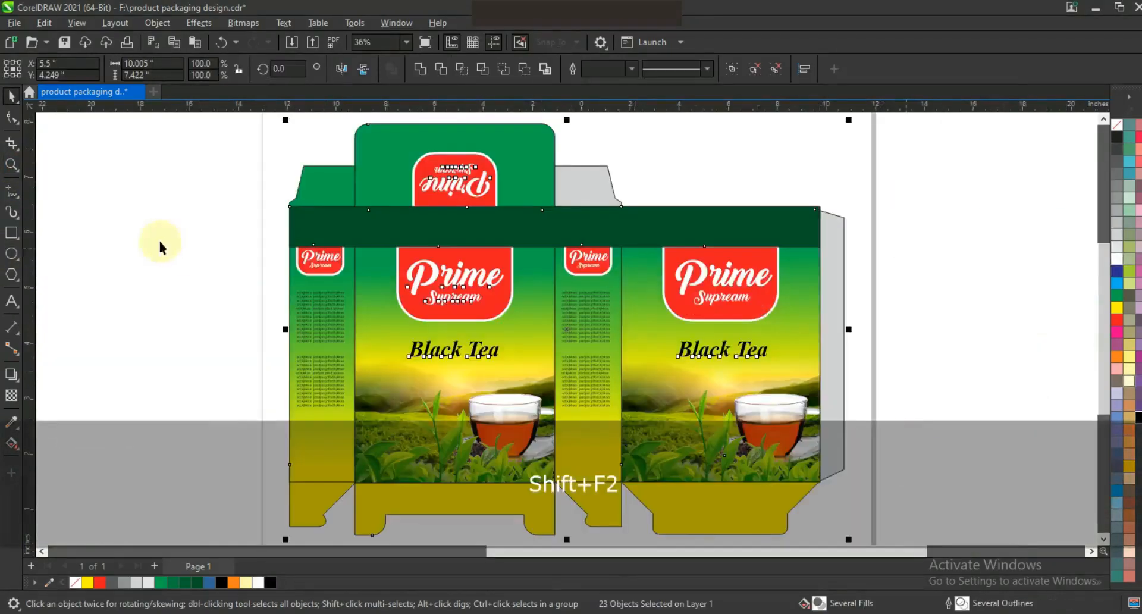